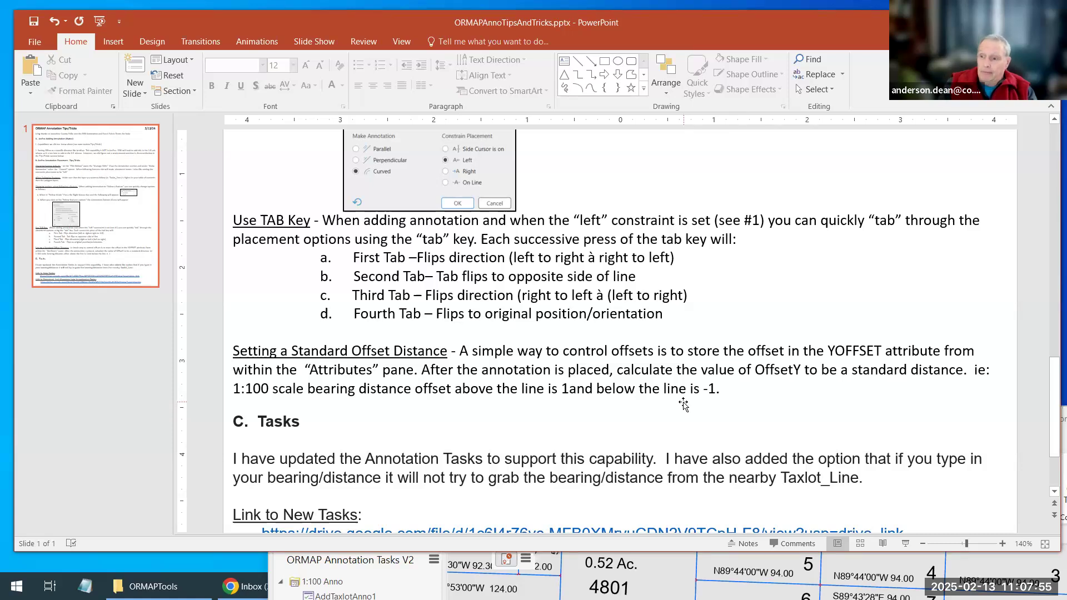
- Insert the missing space after "1" in the slide's standard offset note, then switch to ArcGIS Pro and move its window fully into view
click(576, 427)
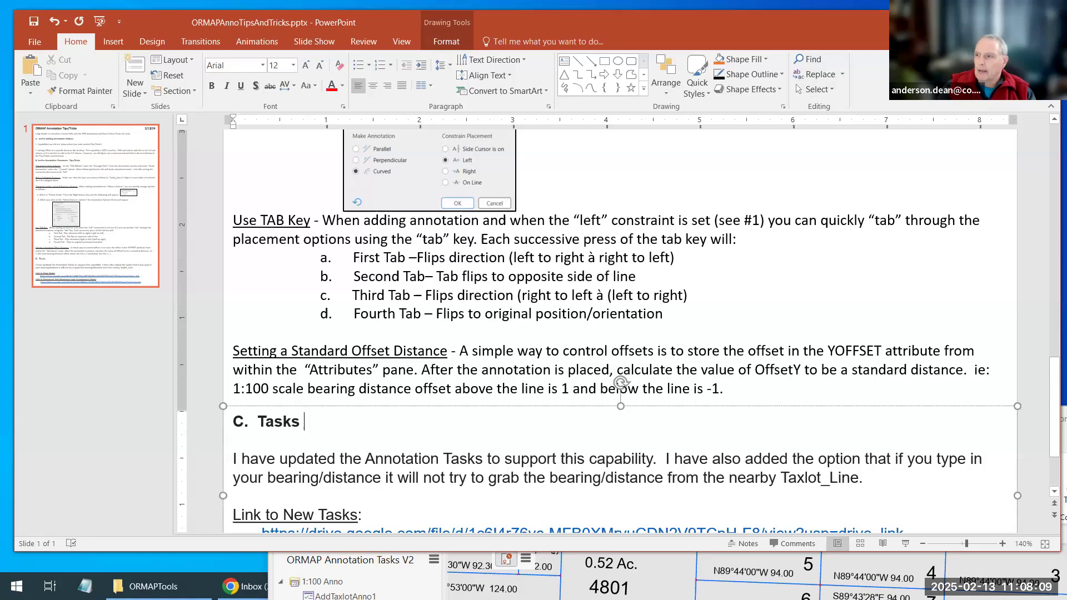
click(982, 21)
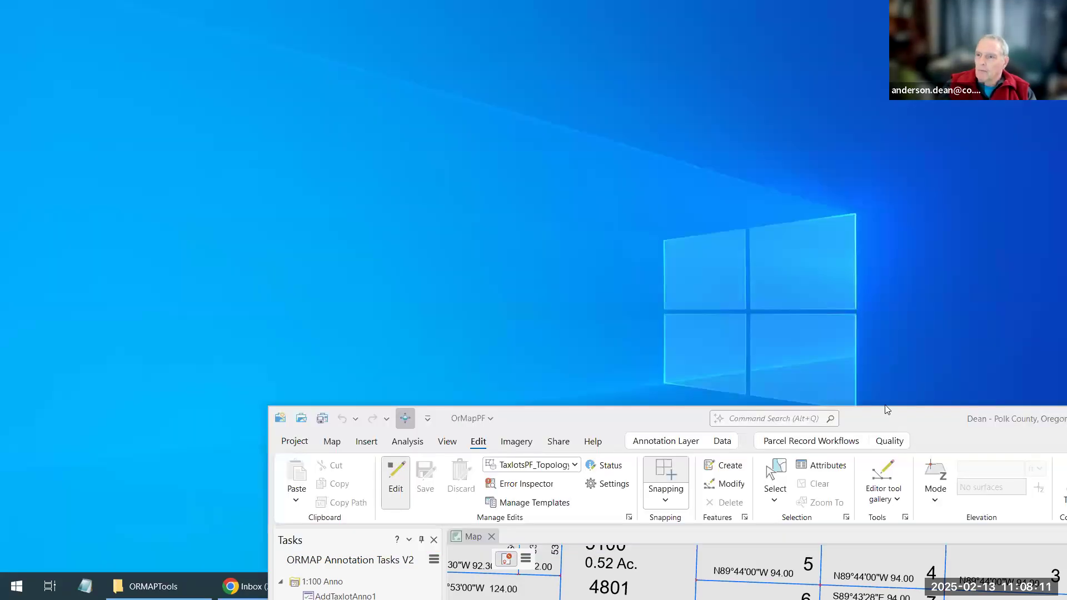
drag(888, 412, 643, 96)
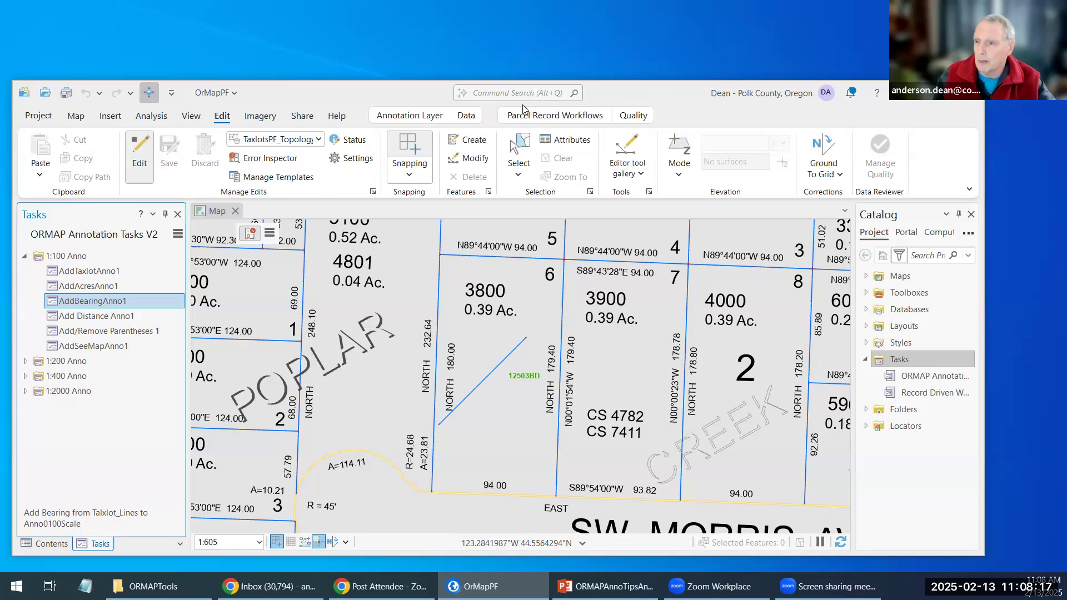
- Start a follow-feature annotation from the Bearing and Distance template of Anno0100Scale with the text NORTH
click(470, 143)
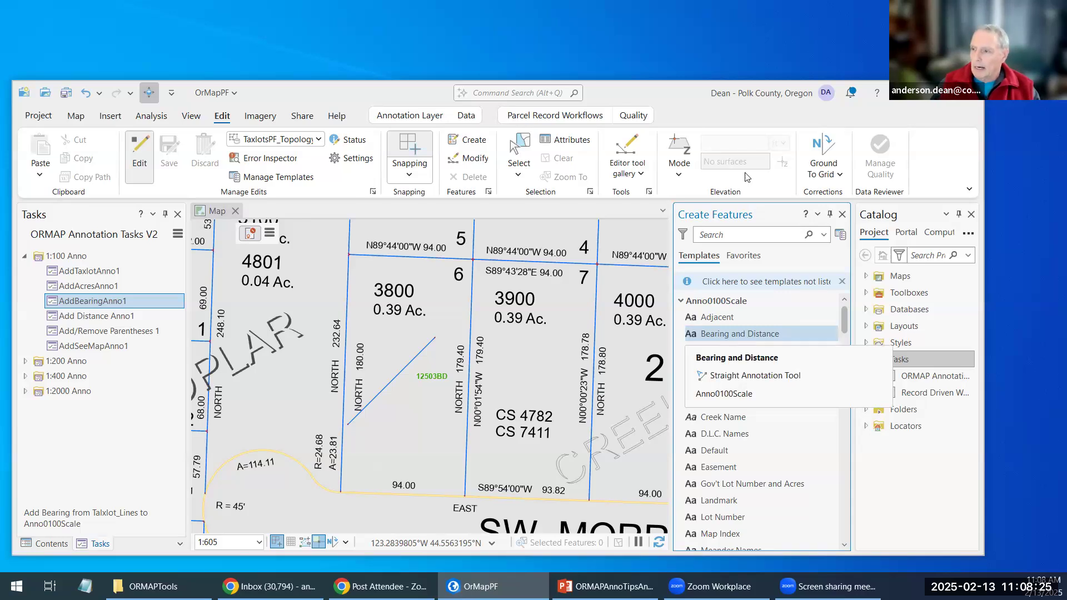
click(770, 334)
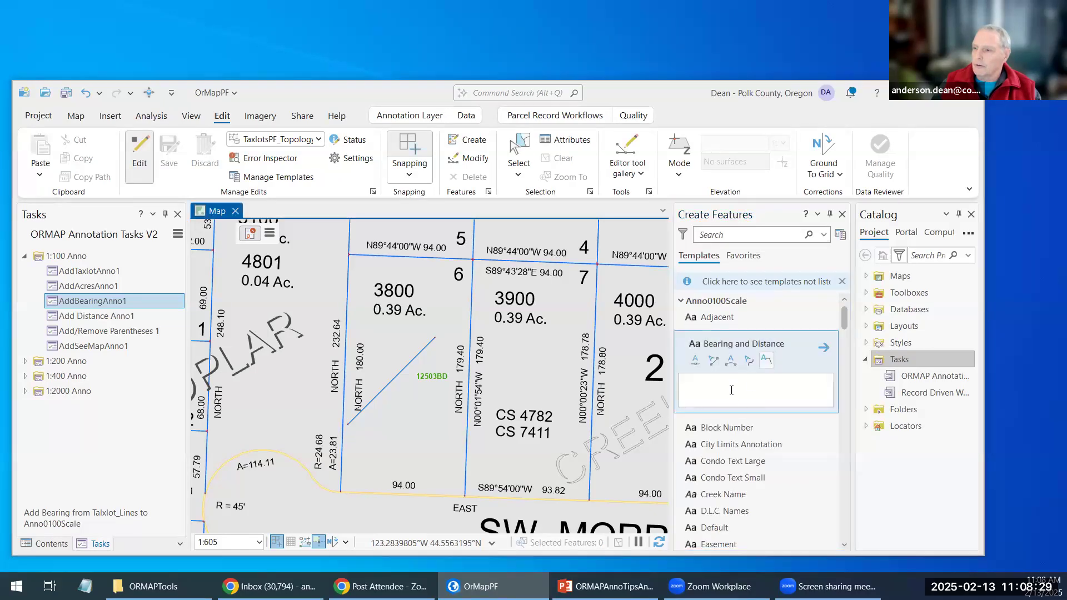
click(751, 365)
click(698, 384)
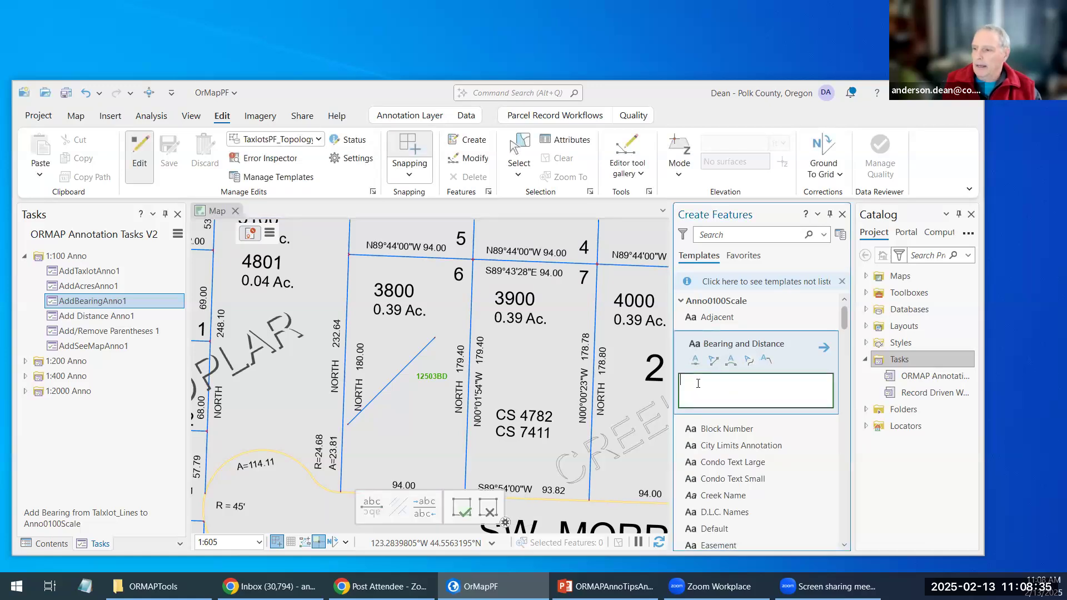
text(NORTHText)
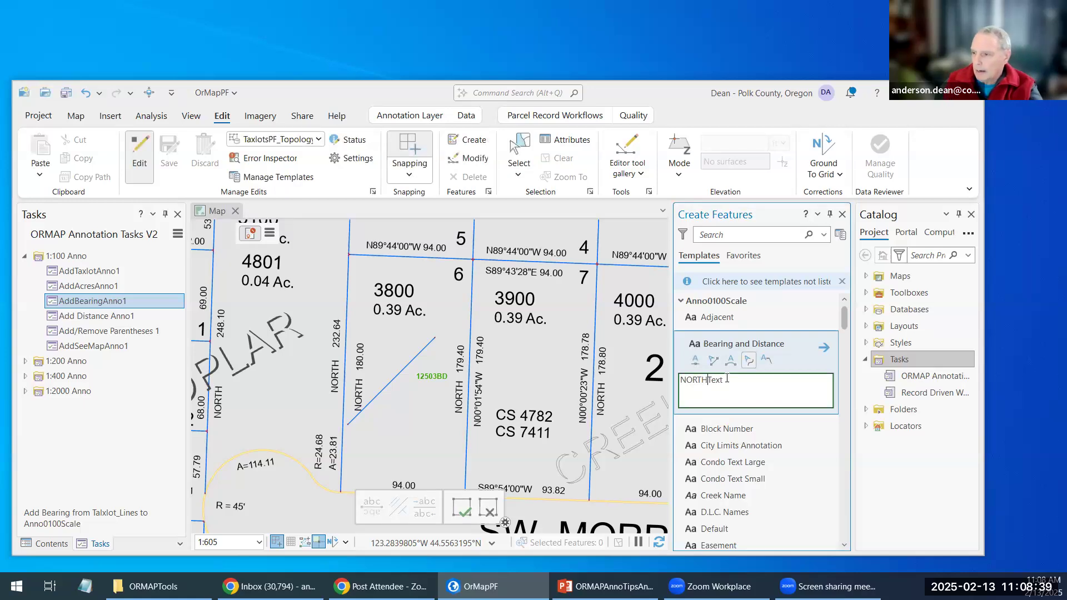
key(BackSpace)
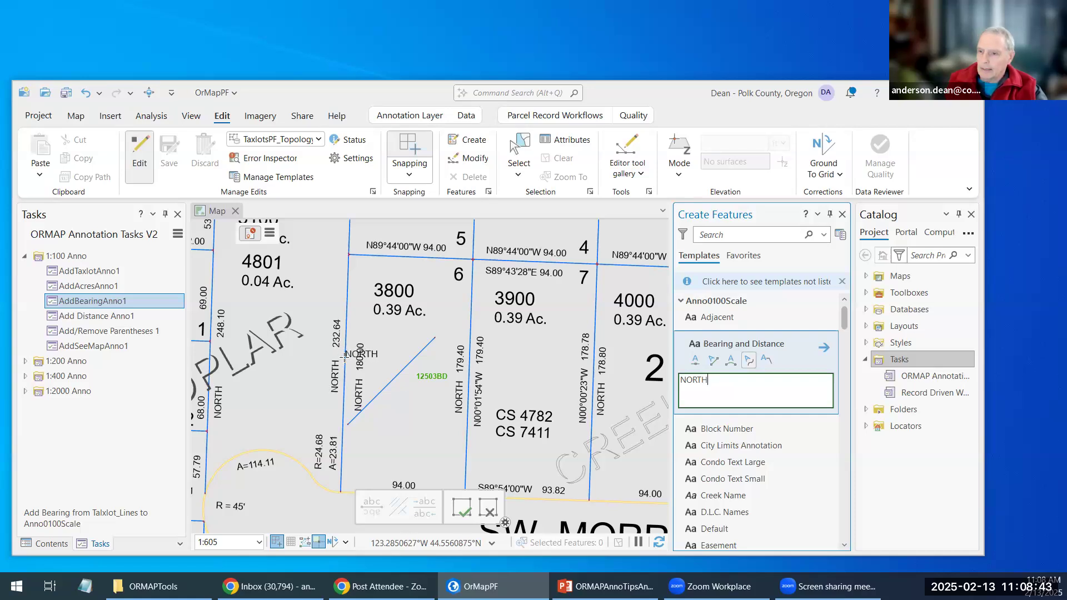
- Place the NORTH annotation along lot 3800's west line with the left constraint, cycling its orientation until it reads upward on the line's west side
click(345, 360)
click(346, 290)
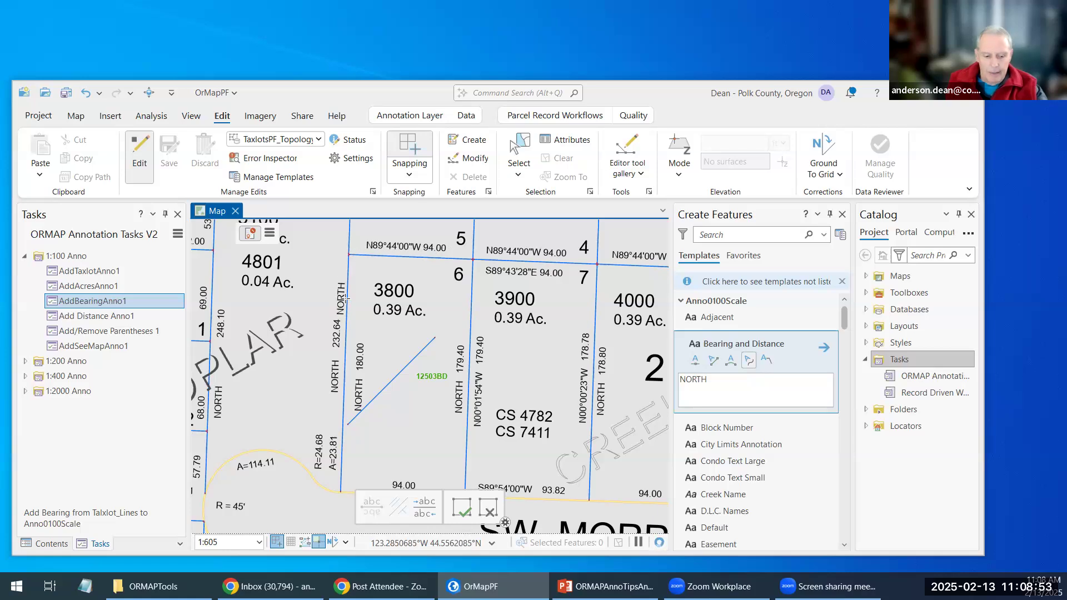
key(l)
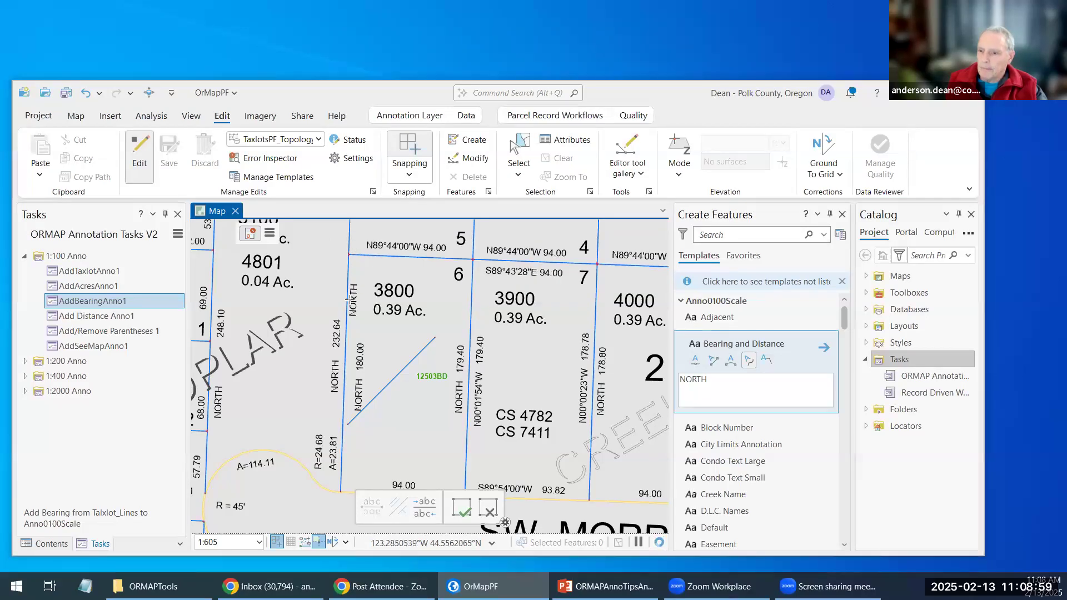
key(l)
key(Tab)
key(l)
key(Tab)
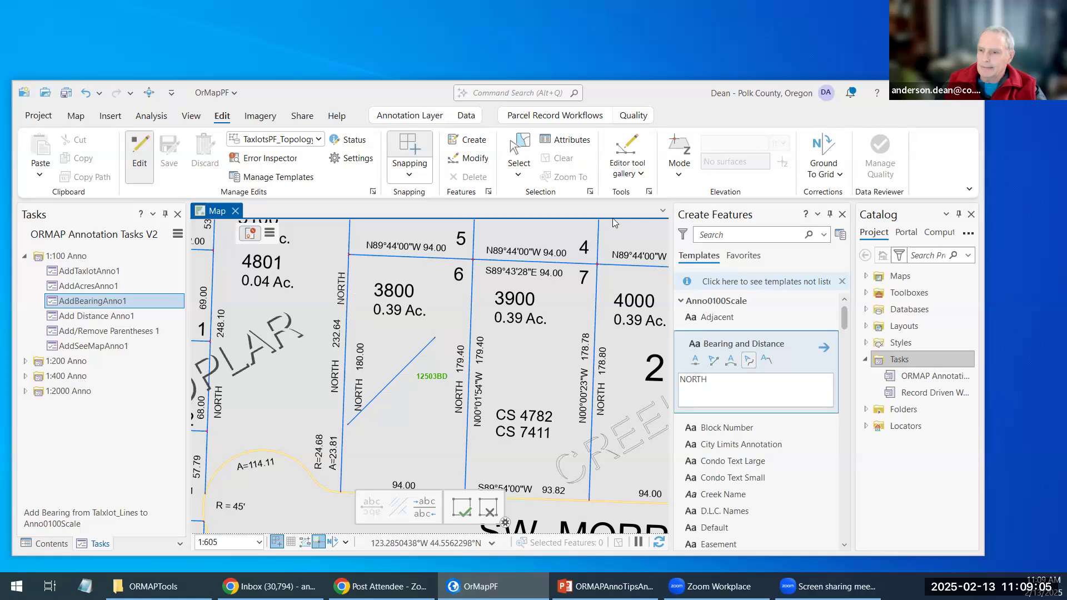
click(462, 508)
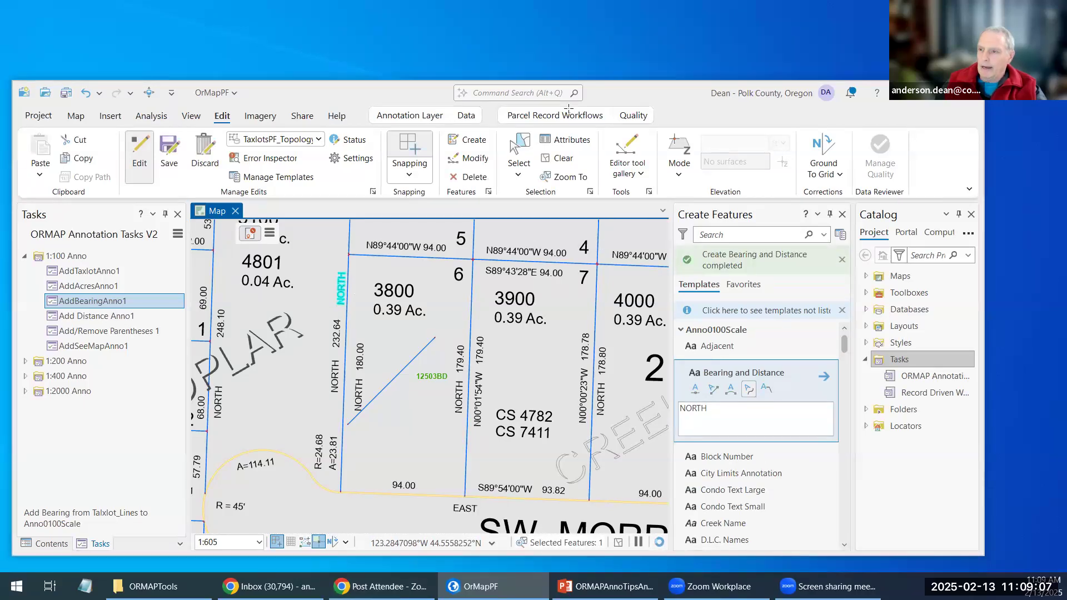
- Set the new NORTH annotation's YOffset attribute to 2, apply it, and discard all edits
click(565, 139)
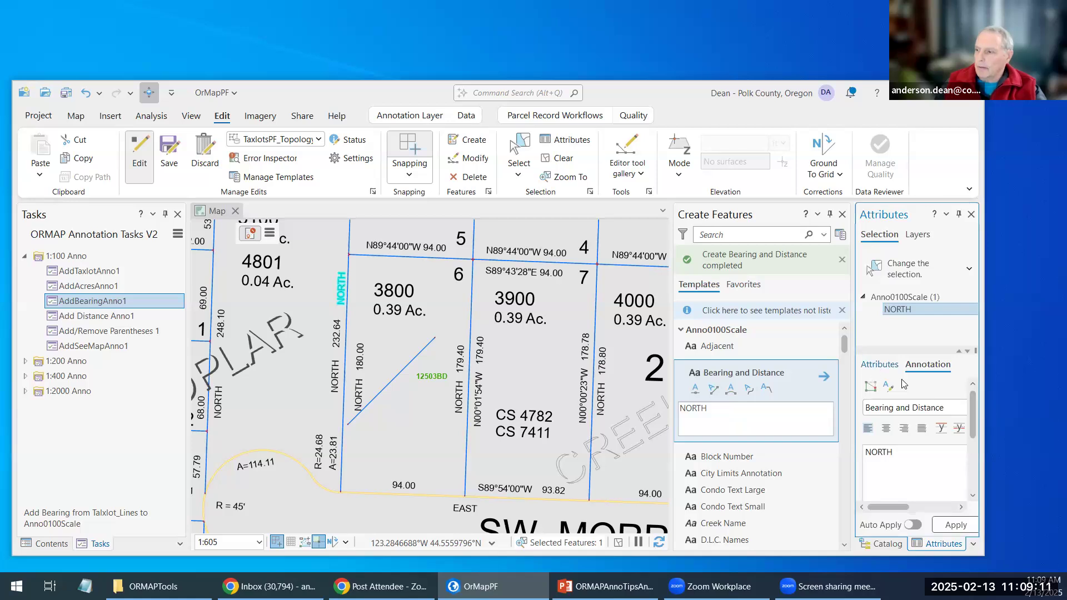
click(877, 365)
scroll(973, 413, down, 5)
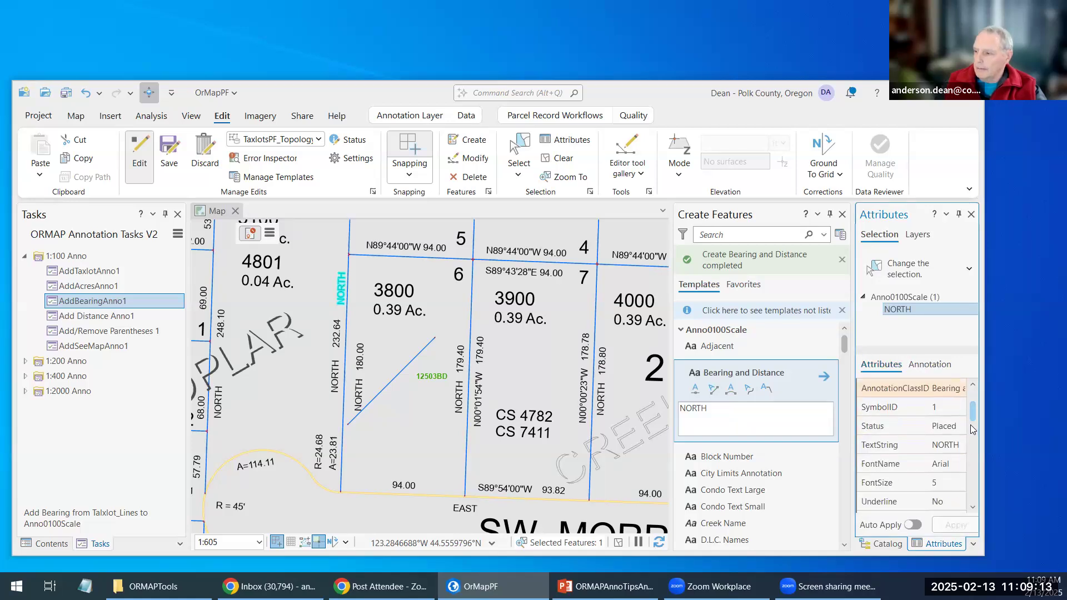
click(939, 444)
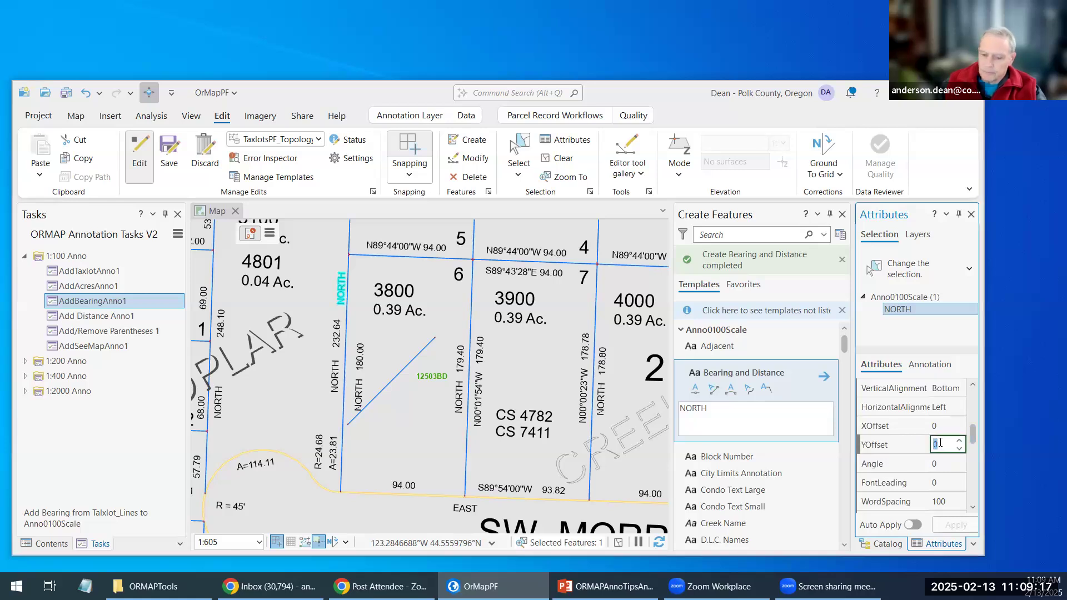
text(2)
key(Tab)
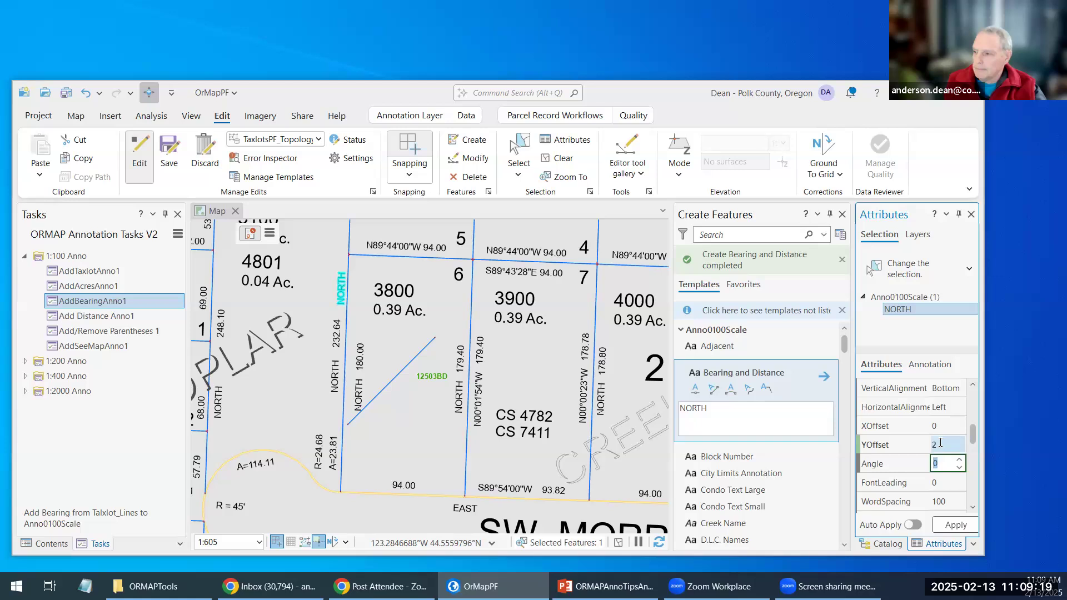
click(952, 524)
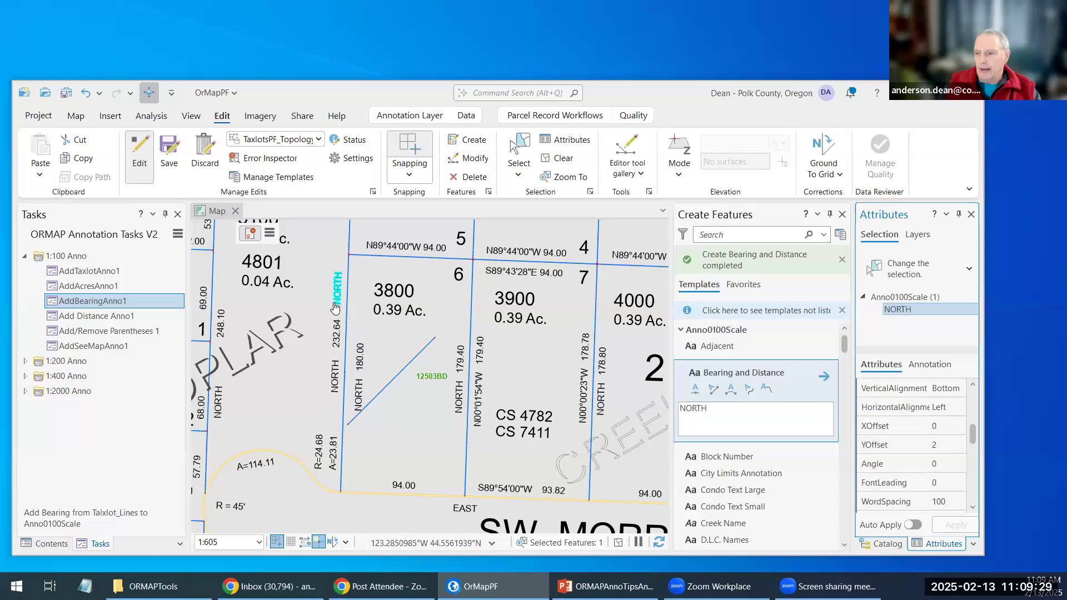
click(205, 159)
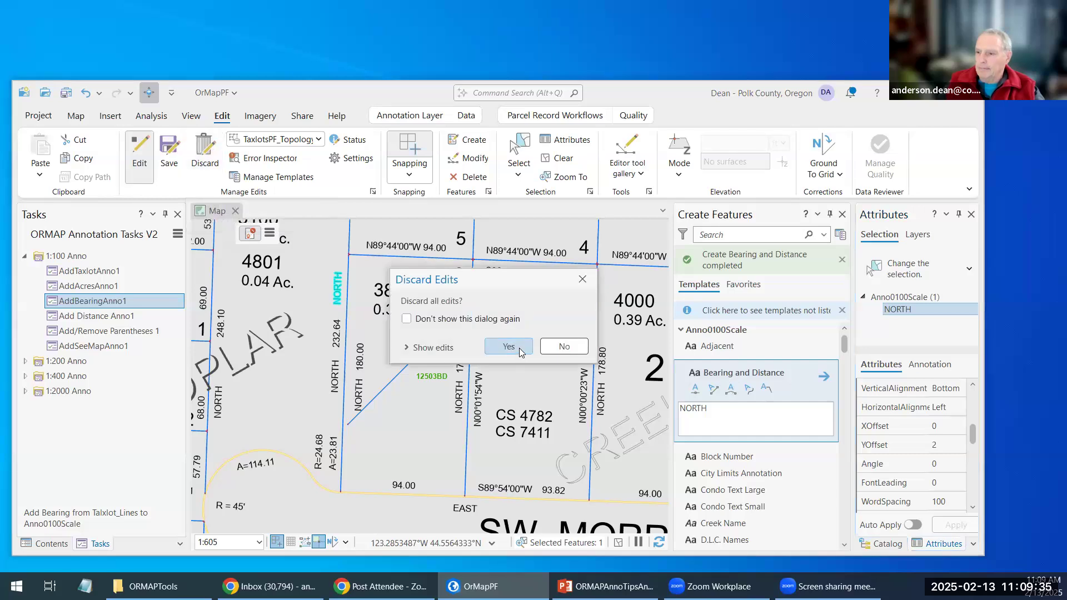
click(520, 352)
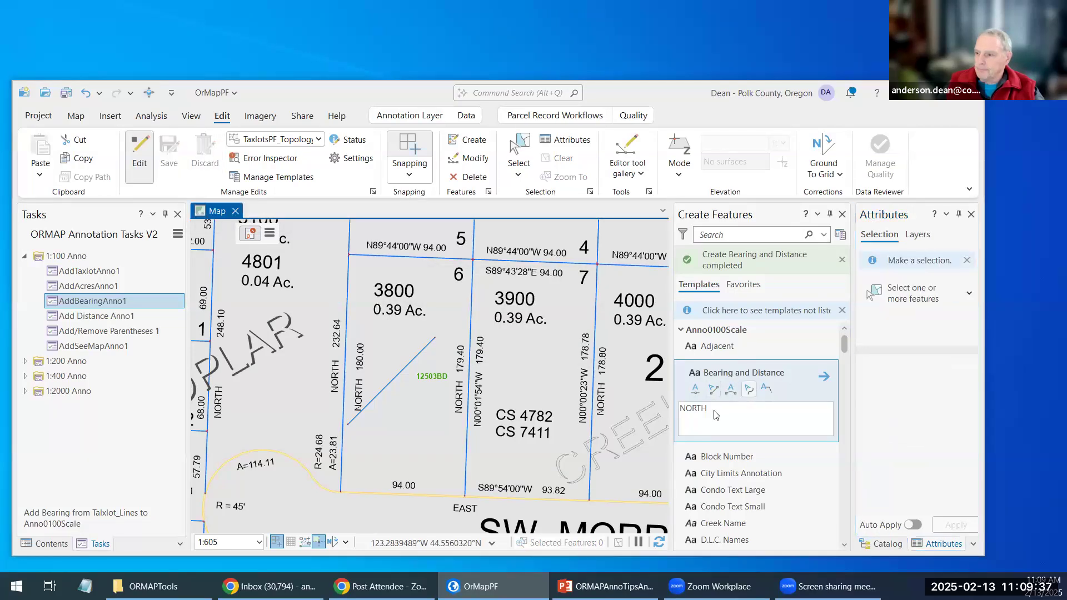
- Place a follow-feature NORTH annotation along lot 3800's west line, flipped to the line's east side and reading upward
click(749, 389)
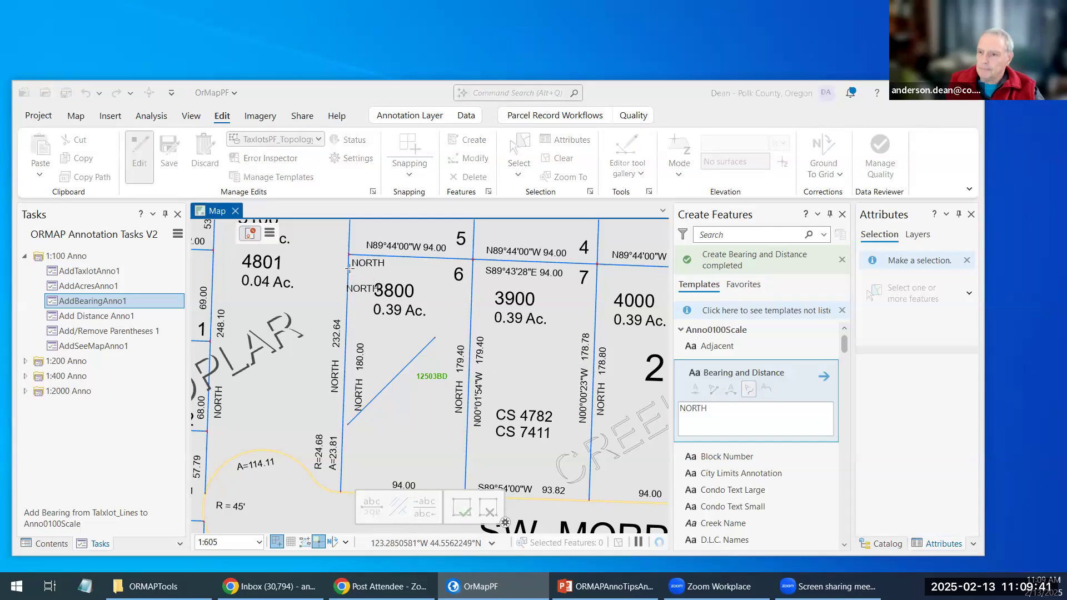
click(347, 303)
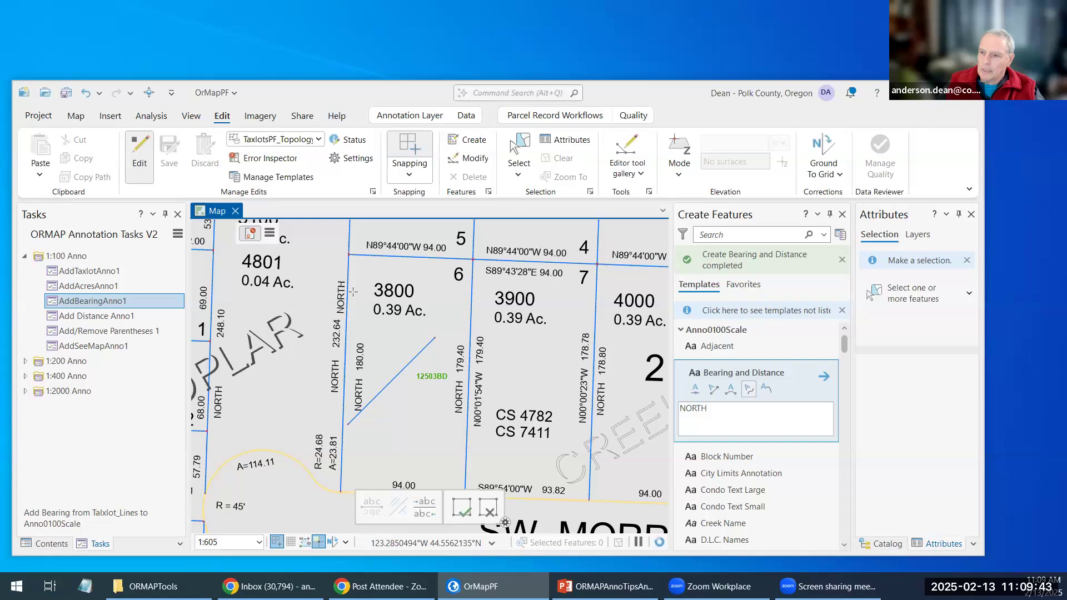
key(Tab)
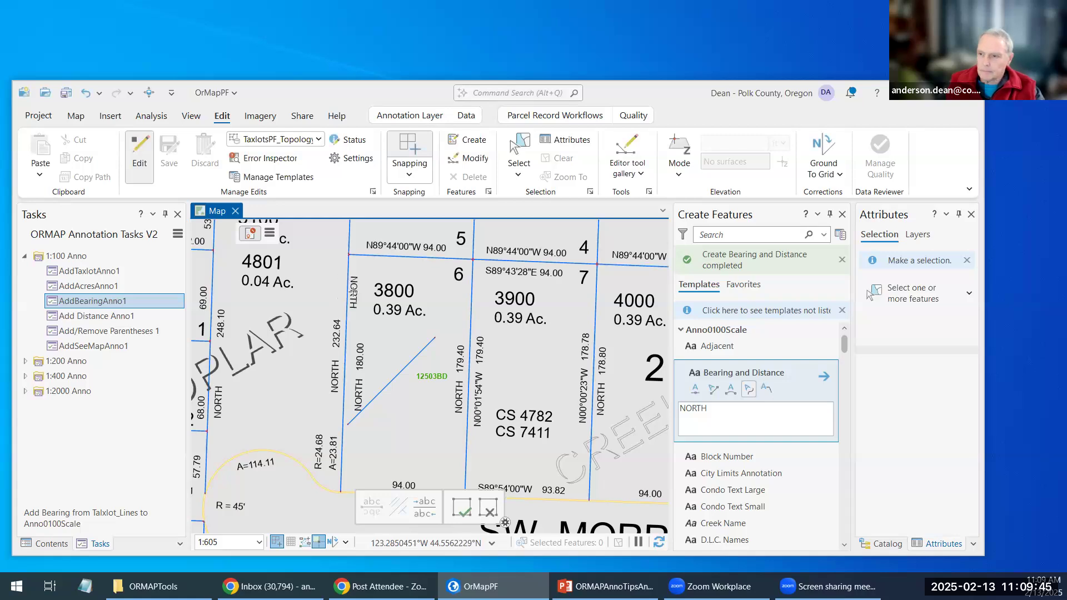
click(461, 506)
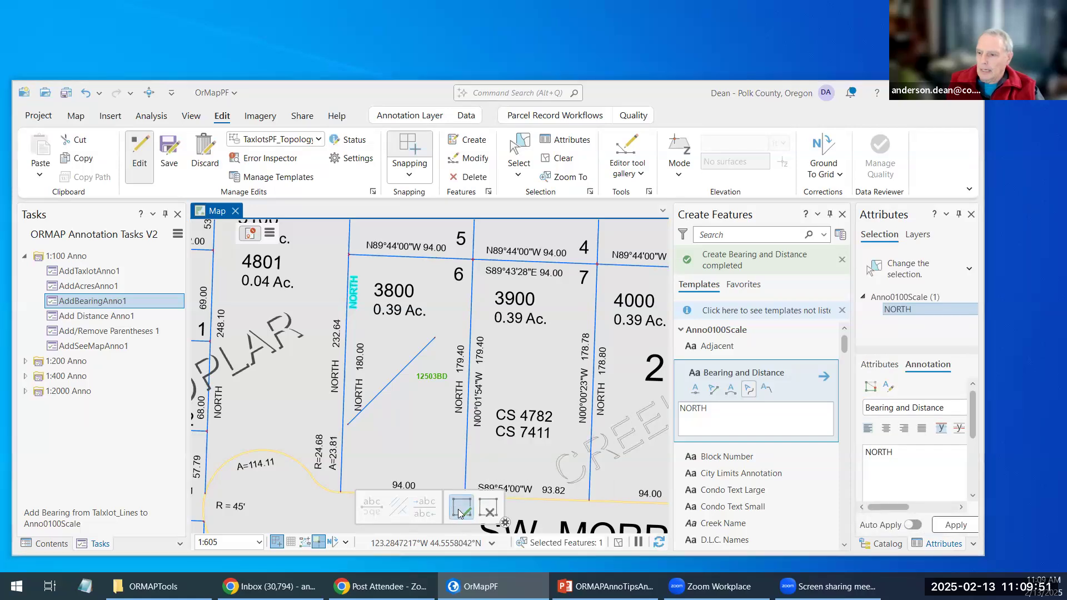
click(455, 507)
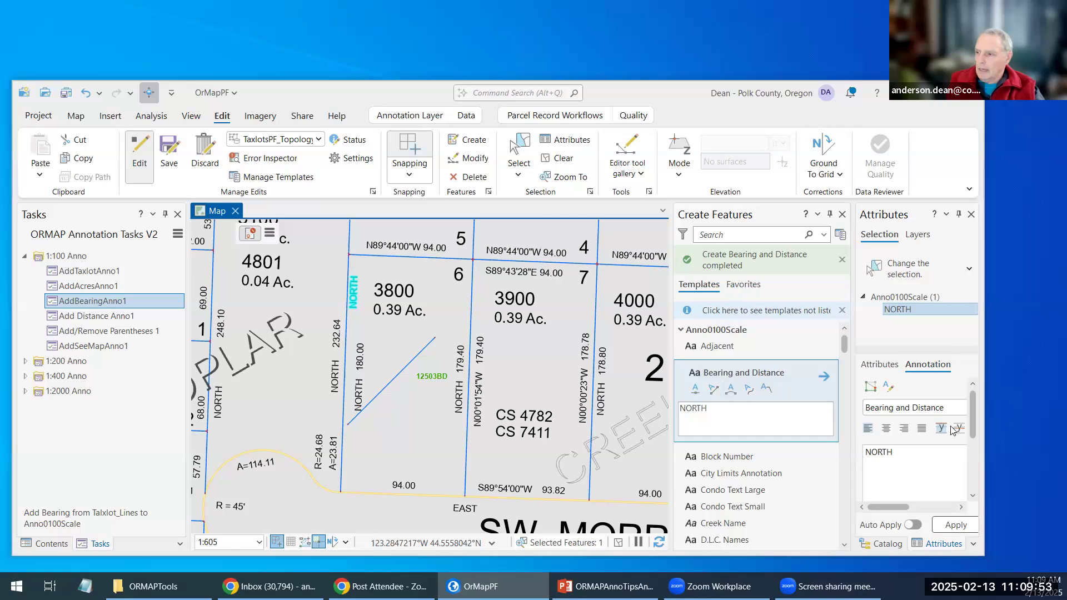
- Set the YOffset attribute of the selected NORTH annotation to -2 and apply it
scroll(968, 420, down, 3)
mouse_move(965, 412)
mouse_down()
mouse_move(961, 396)
mouse_move(971, 439)
mouse_up()
click(883, 367)
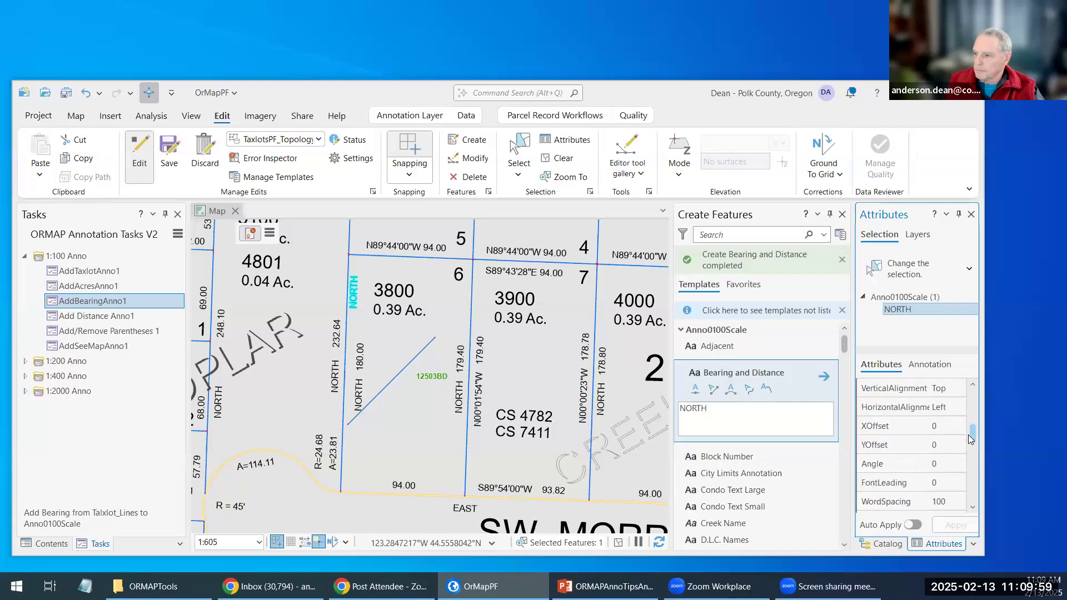
click(944, 447)
click(945, 447)
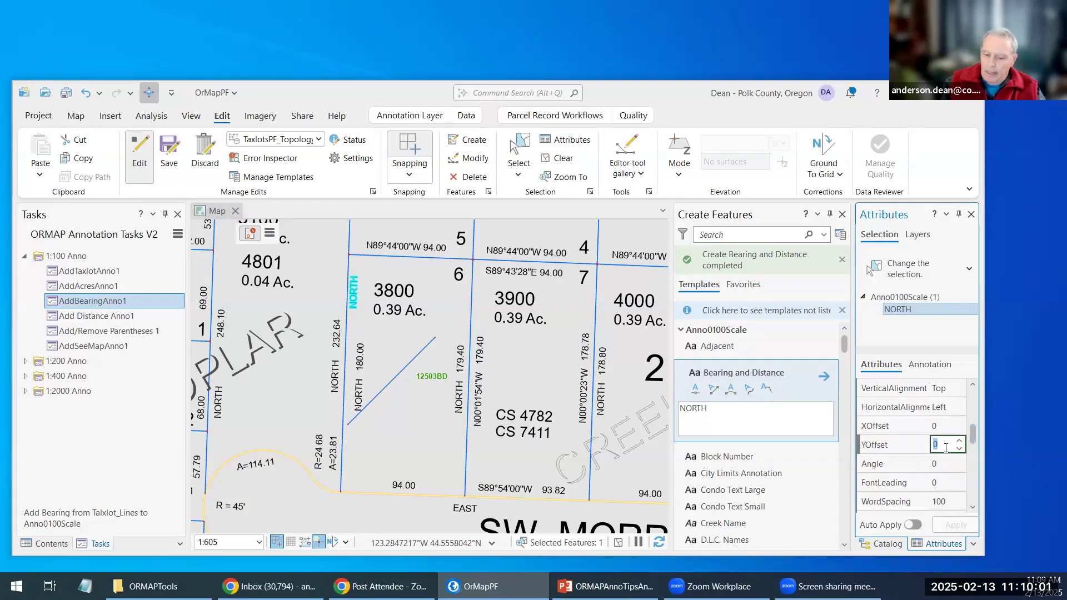
click(959, 449)
click(959, 449)
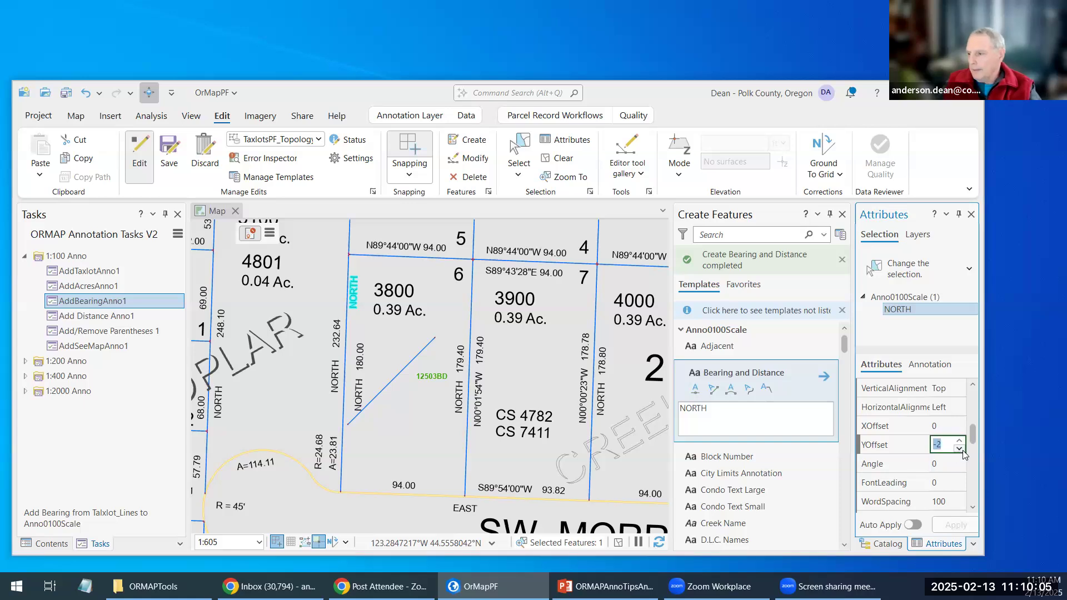
key(Tab)
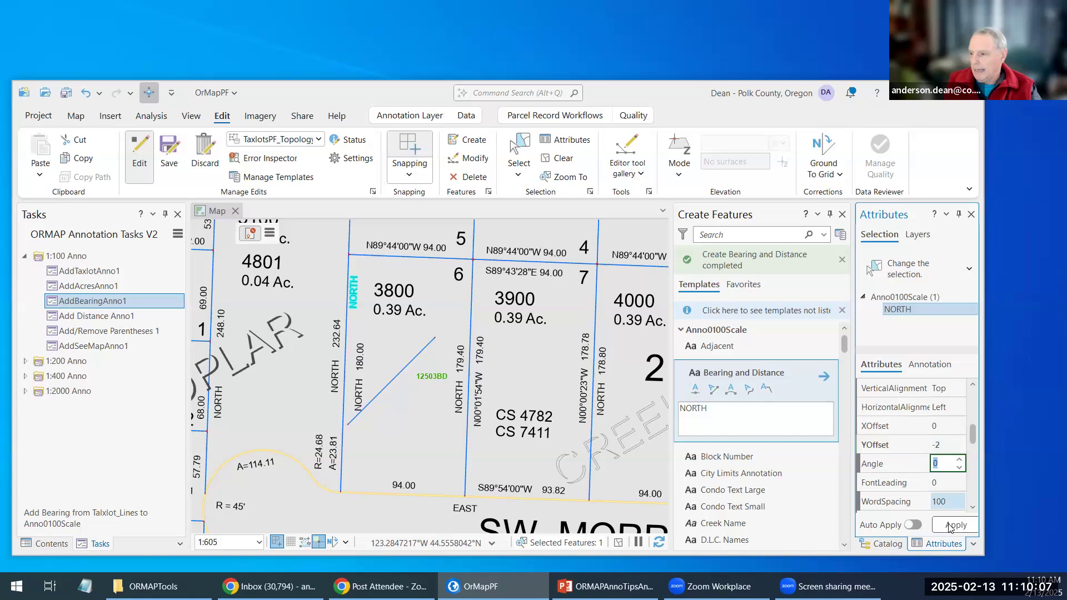
click(956, 525)
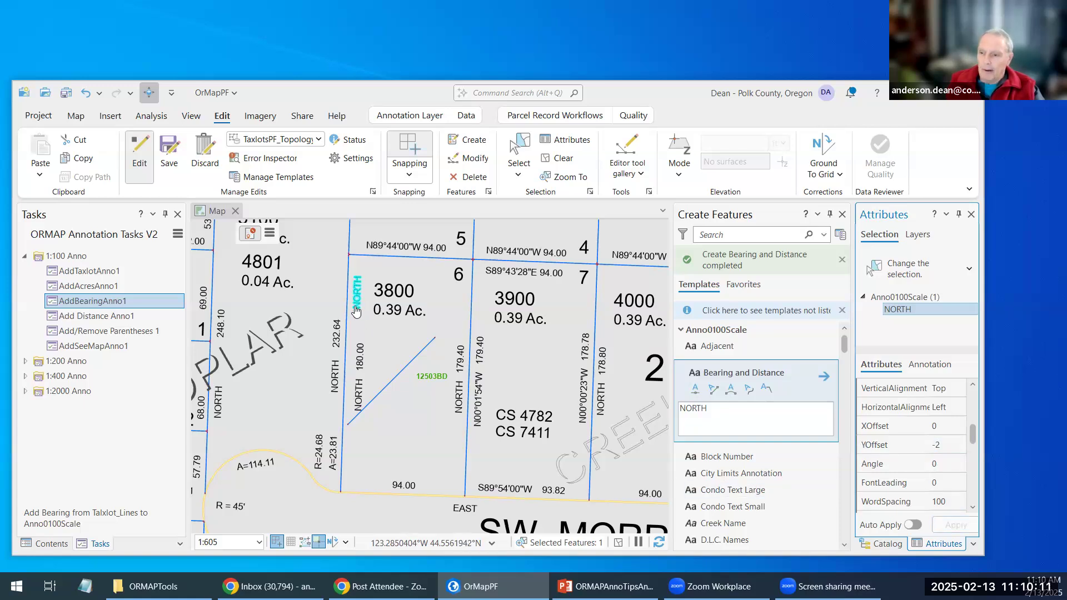
- Set the NORTH annotation's YOffset to -3 and apply the change
click(945, 443)
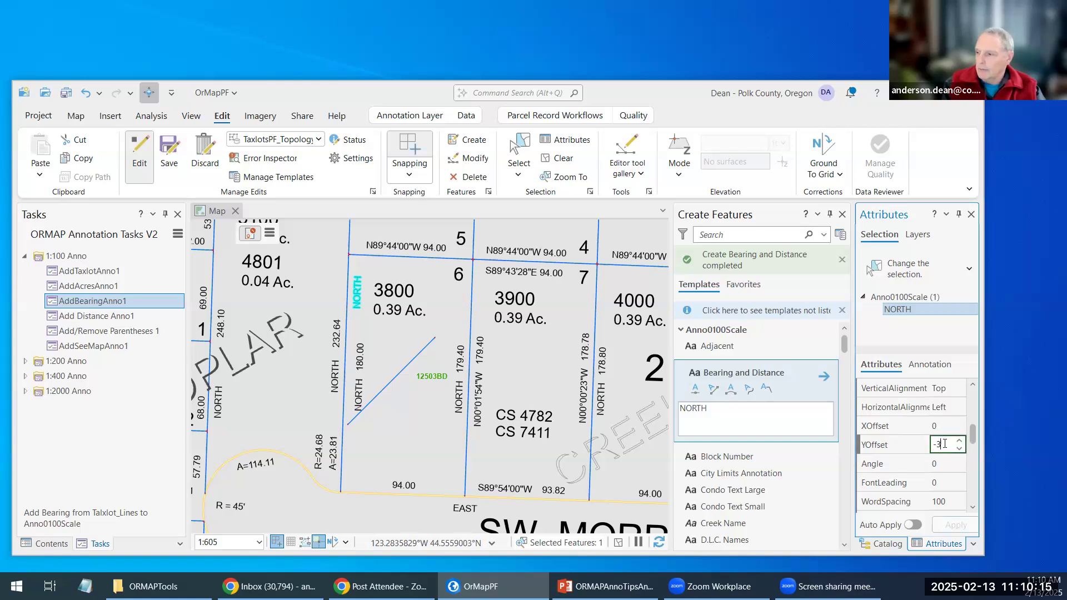
key(Tab)
click(956, 525)
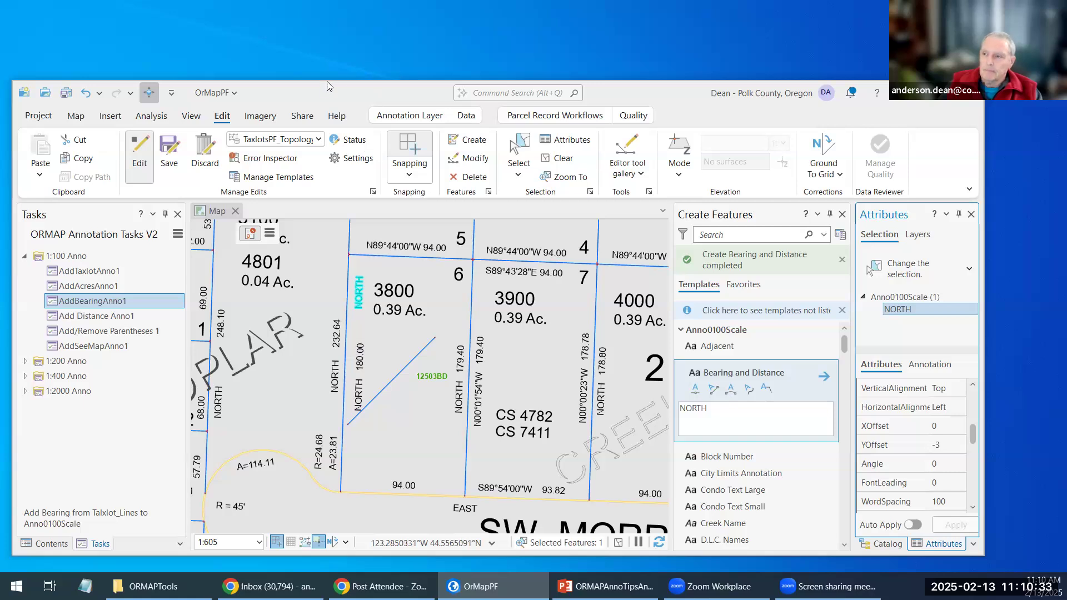
- Set the selected NORTH annotation's XOffset attribute to -5 and apply the change
drag(327, 85, 339, 79)
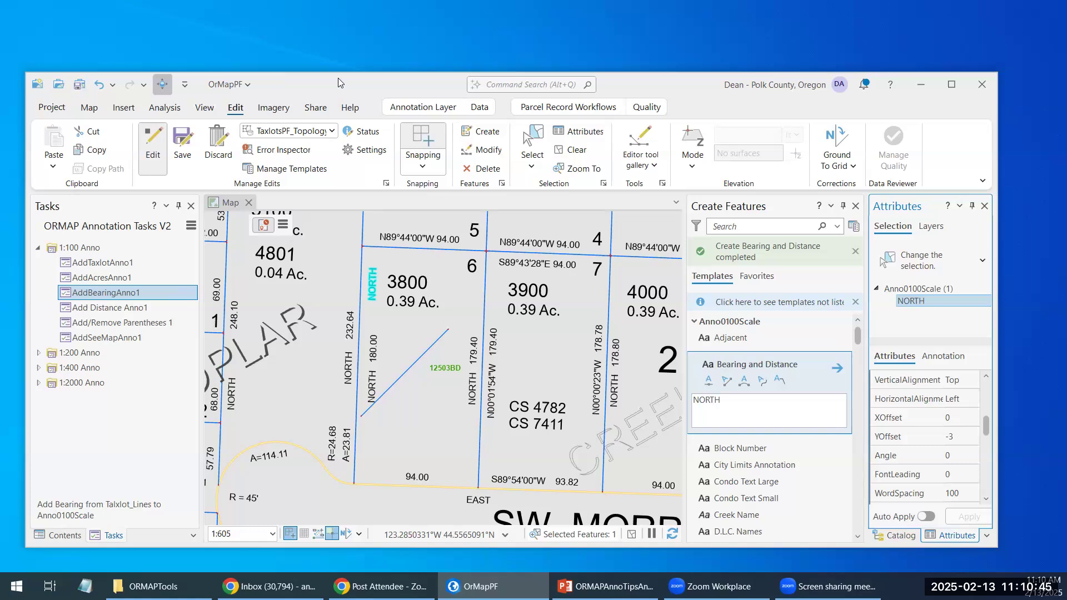
click(967, 418)
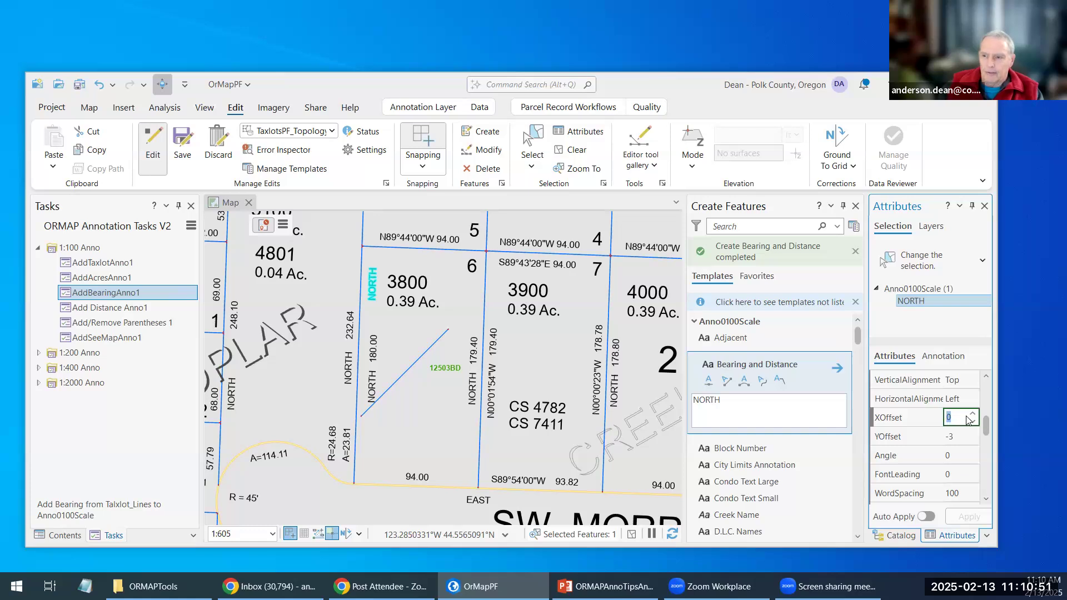
text(-5)
key(Tab)
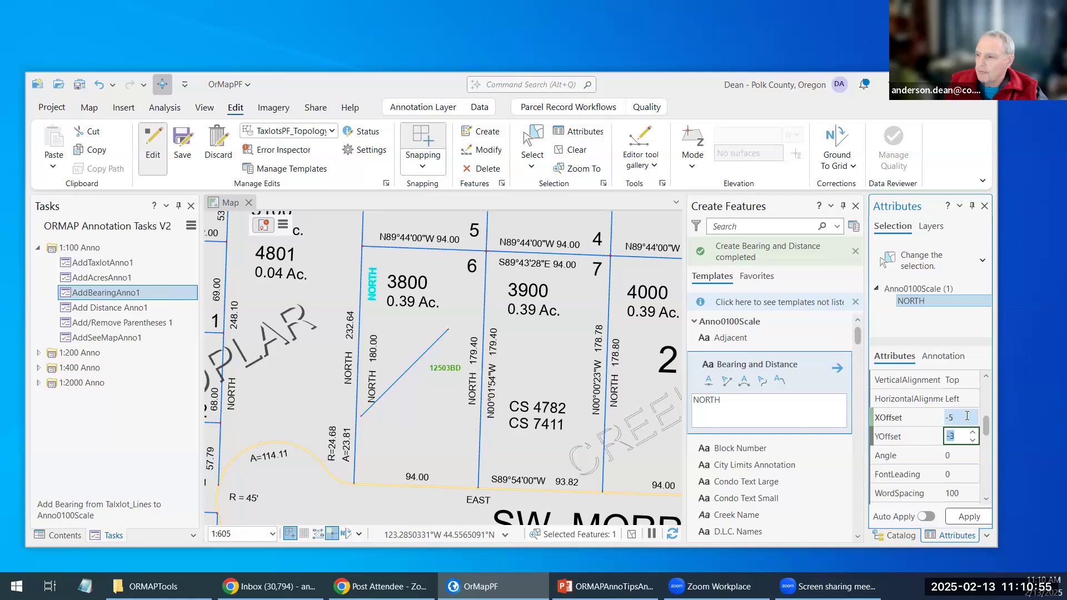
click(925, 449)
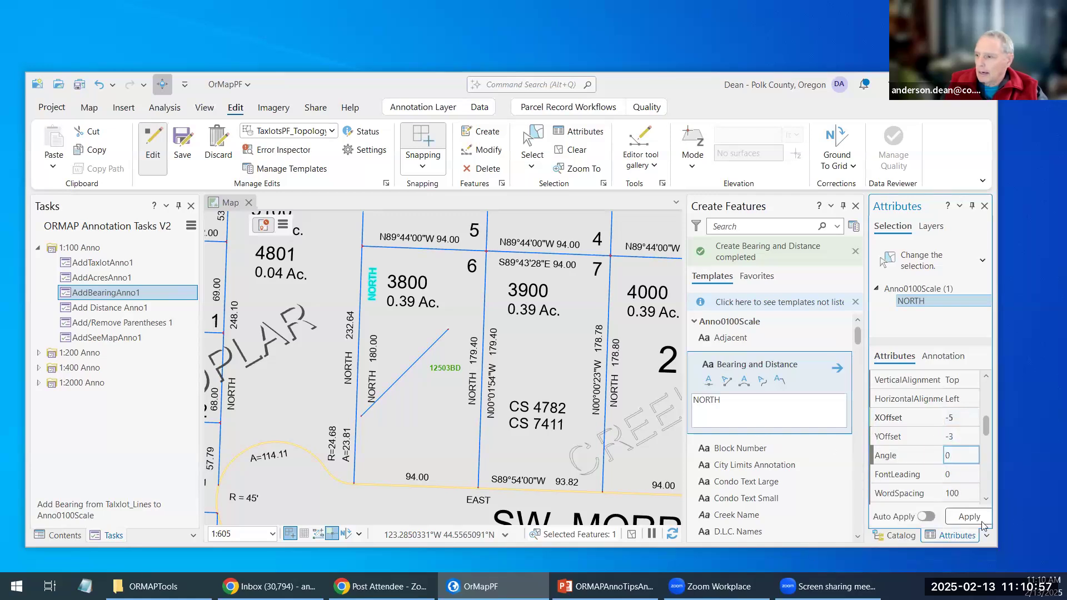
click(976, 519)
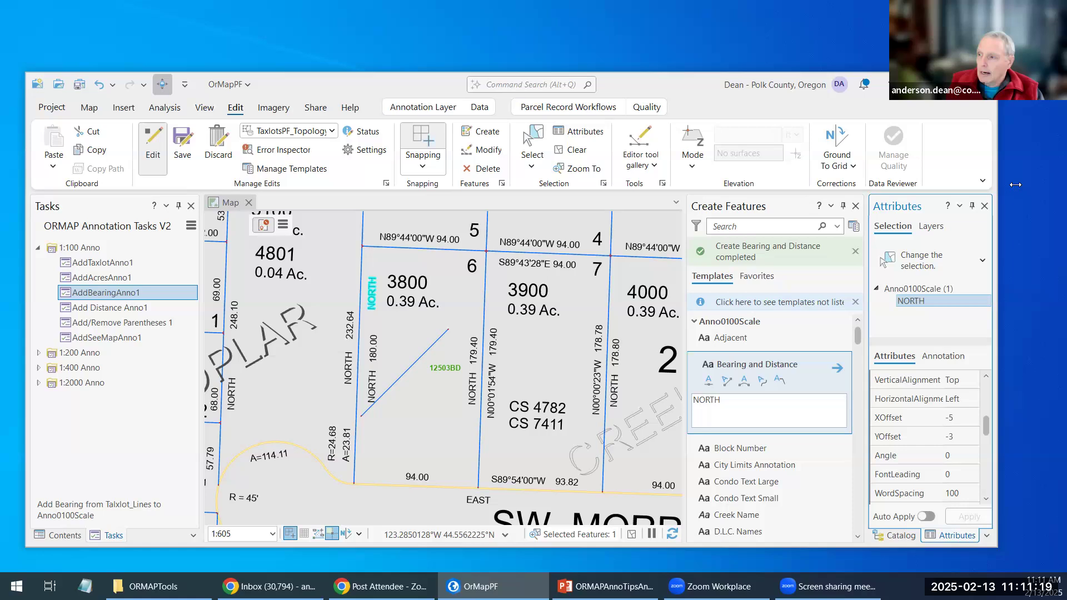
click(985, 206)
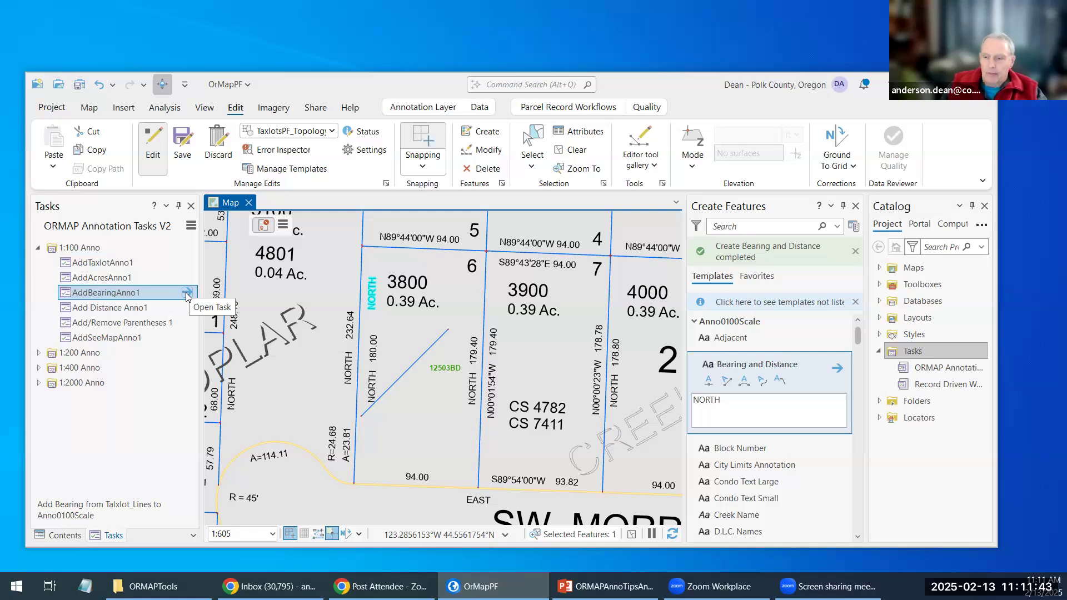
- Start the AddBearingAnno1 task and place a follow-feature NORTH annotation on the west side of lot 3800's west line
click(185, 292)
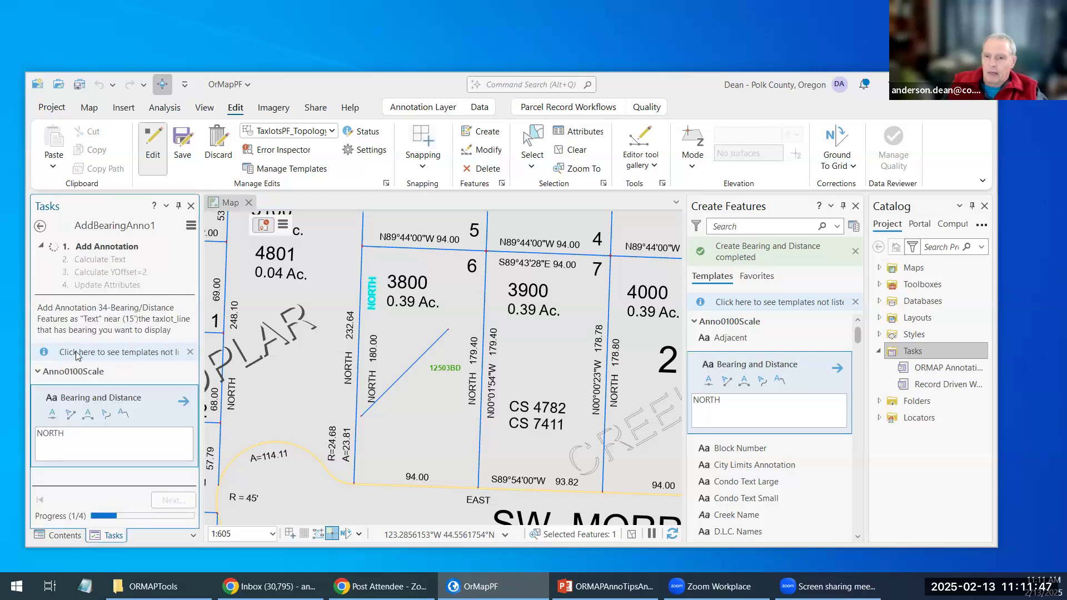
click(79, 428)
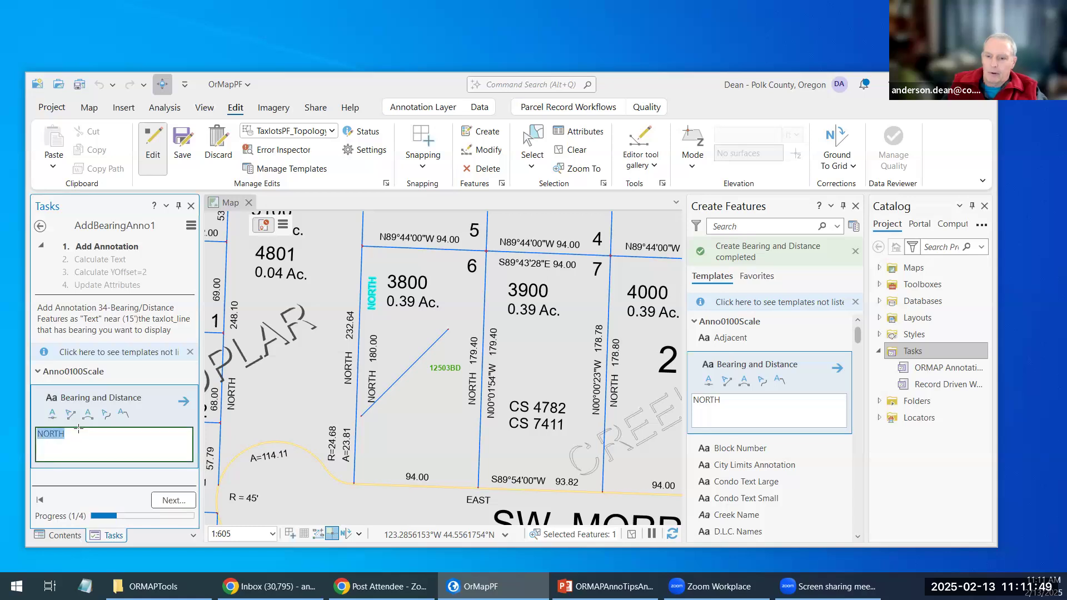
click(106, 415)
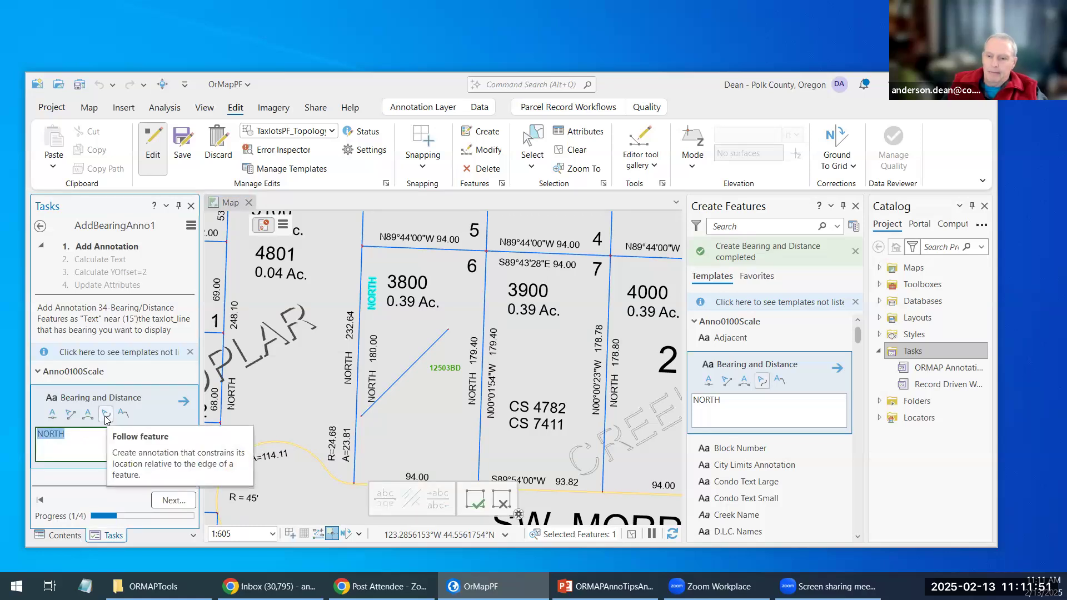
click(359, 297)
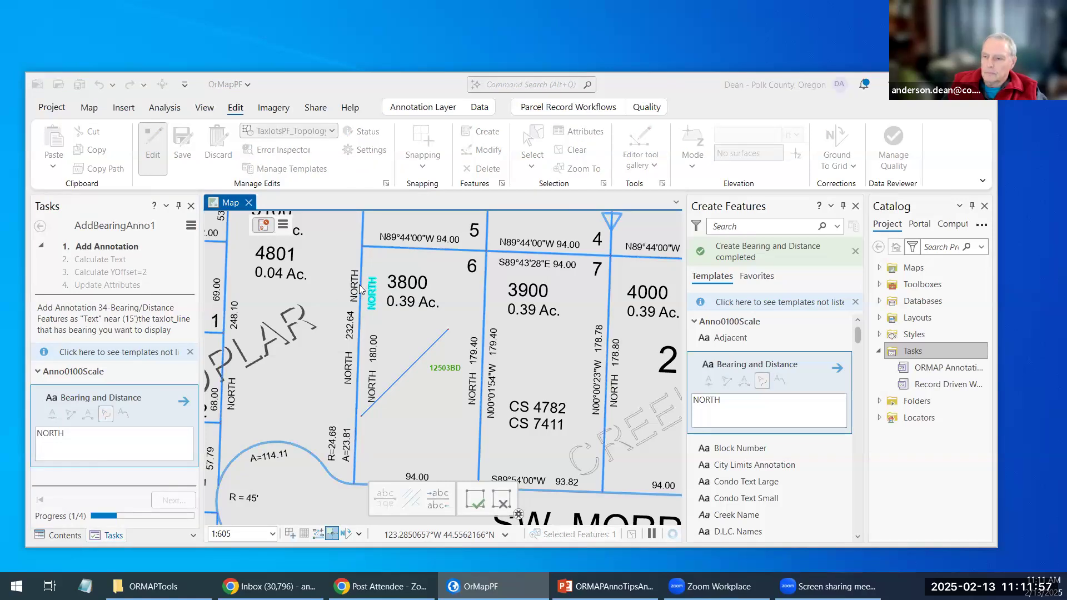
click(360, 286)
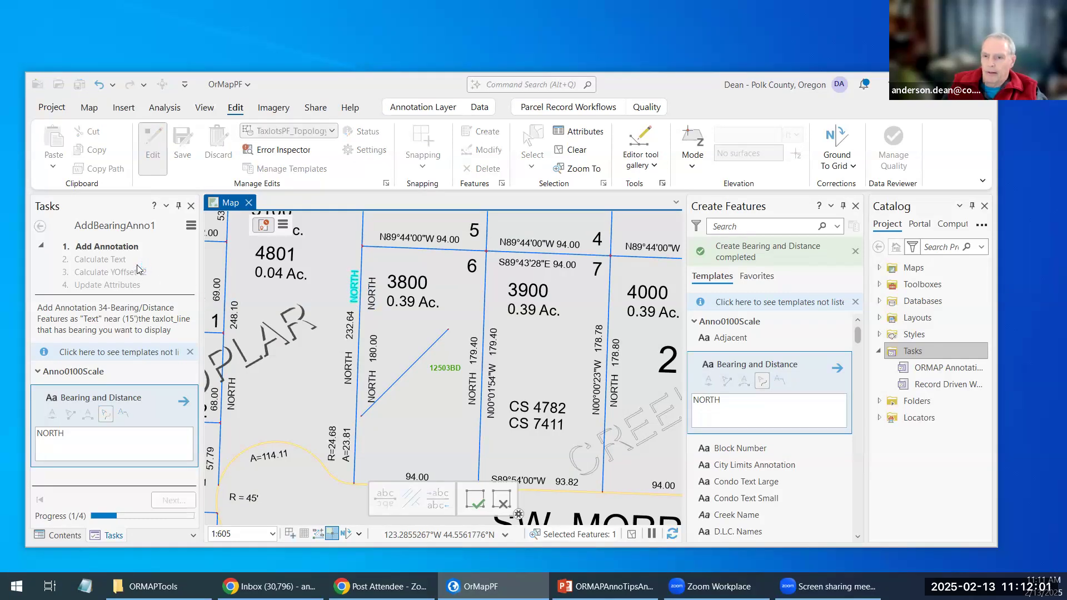
- Run the task's text and YOffset=2 calculations on the new NORTH annotation, view its attributes, and finish the task
click(173, 500)
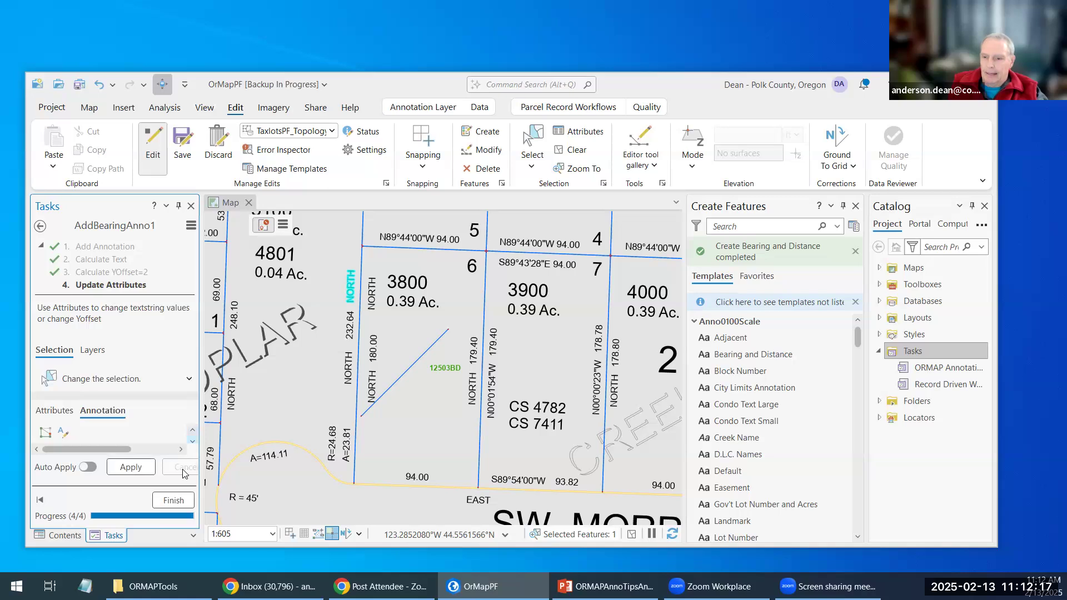
click(191, 442)
click(192, 442)
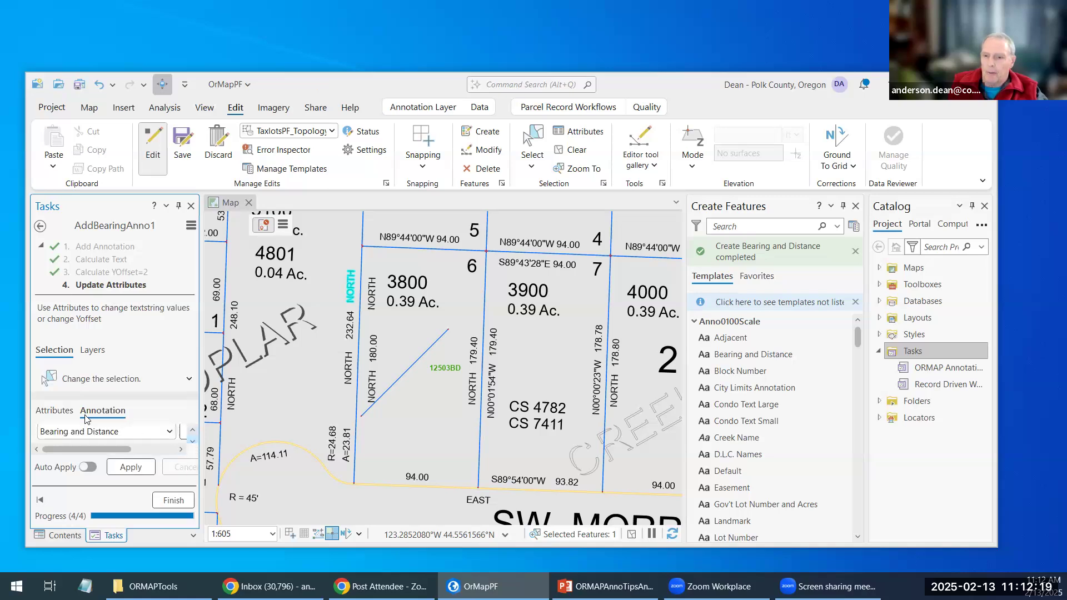
click(55, 410)
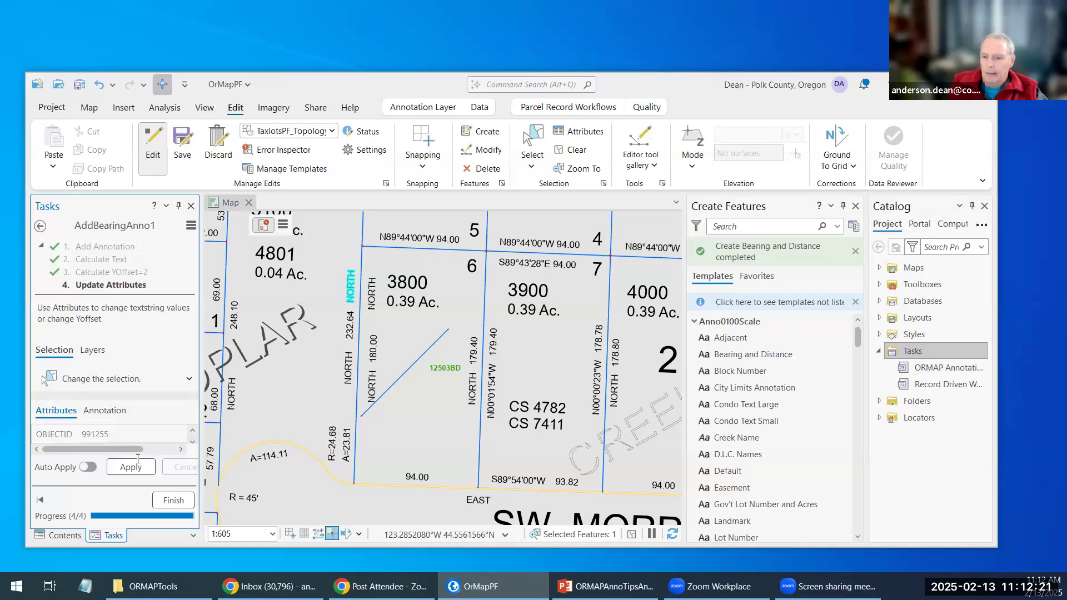
click(171, 502)
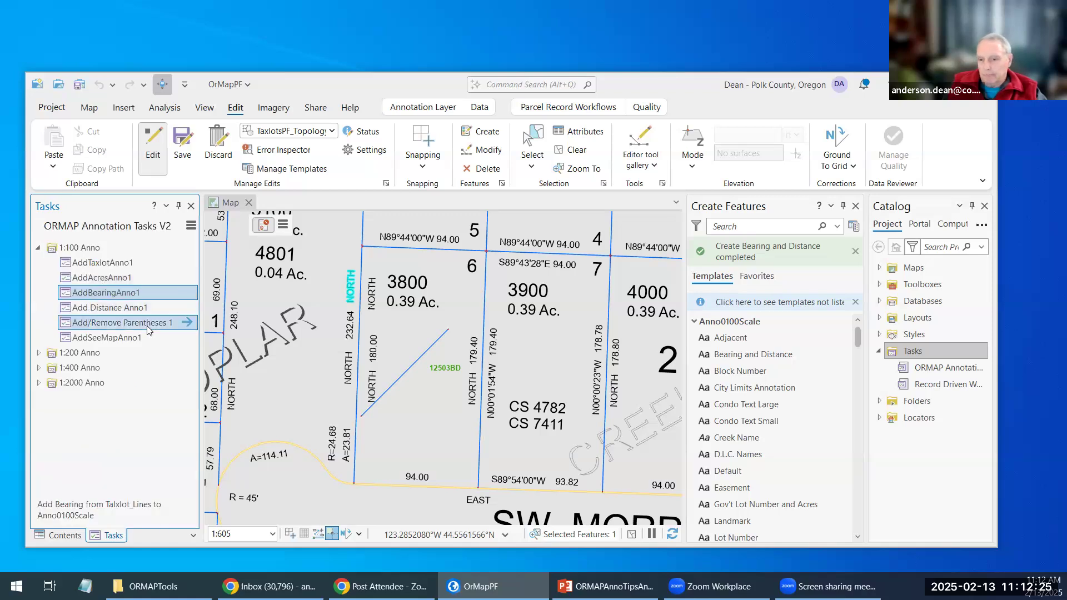
- Place another follow-feature NORTH annotation near the south end of lot 3800's west line with AddBearingAnno1, and run its text and YOffset=2 calculations
click(189, 295)
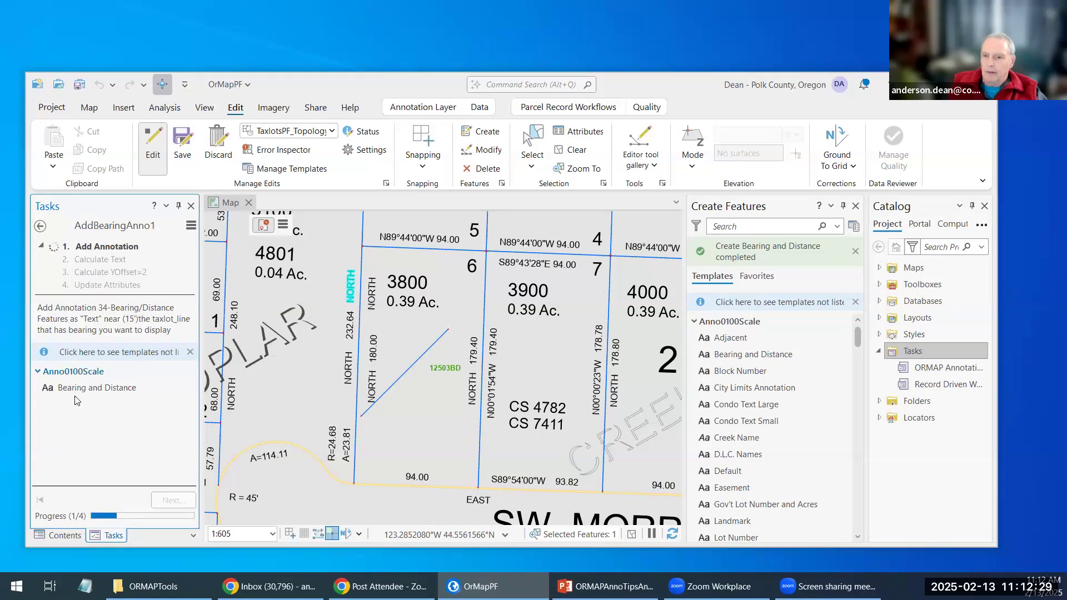
click(77, 391)
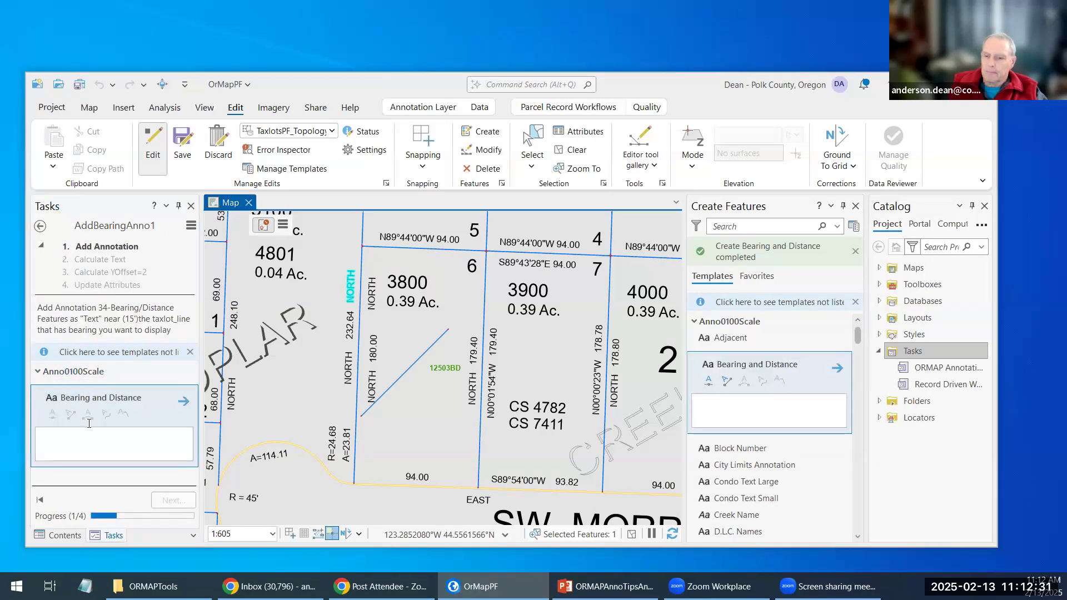
click(61, 436)
text(N)
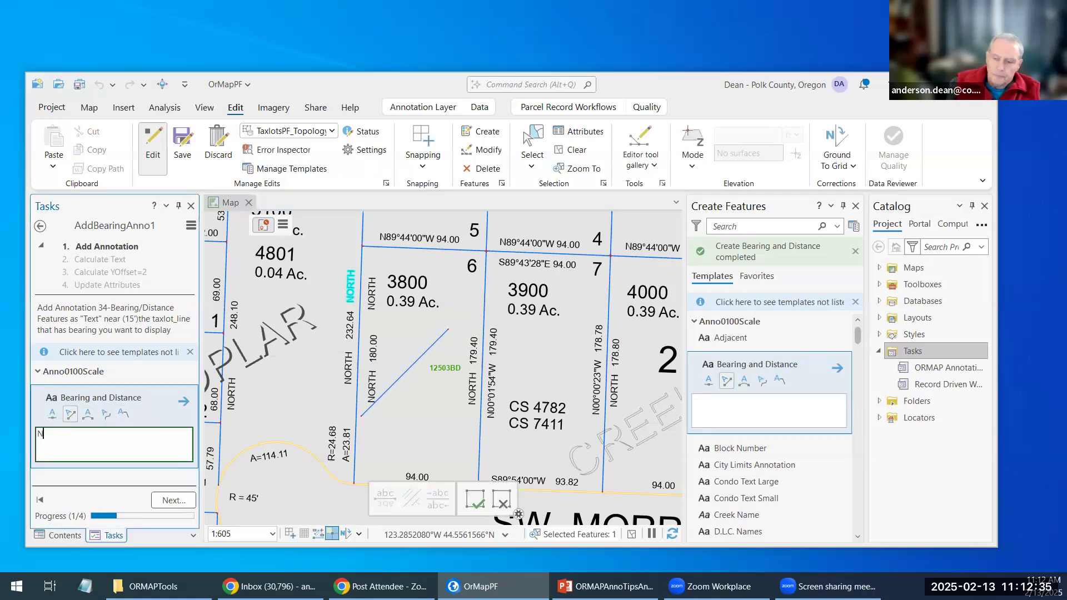
text(ORTH)
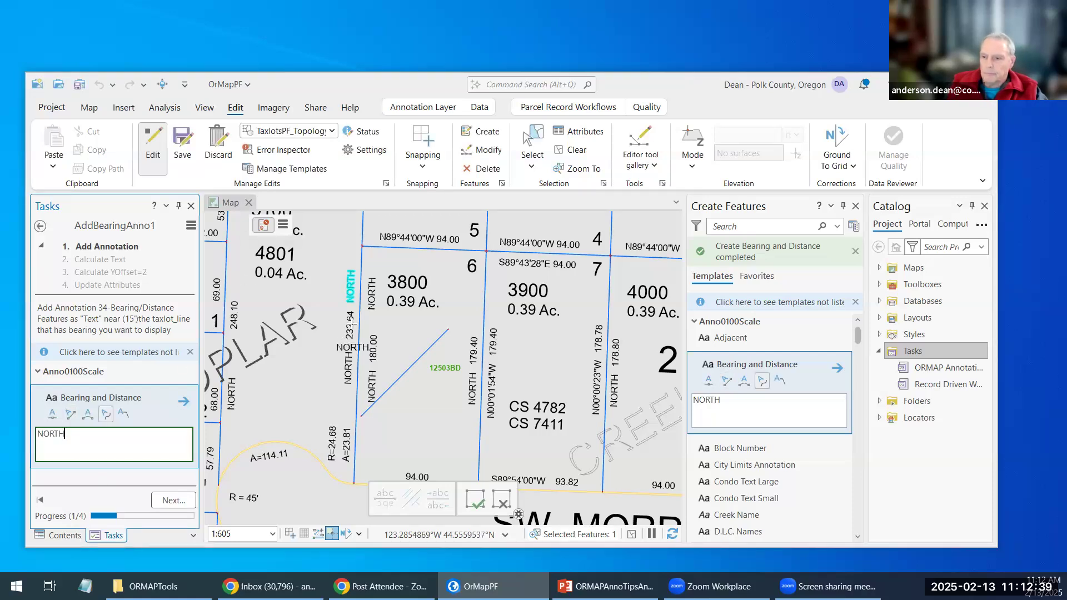
click(359, 327)
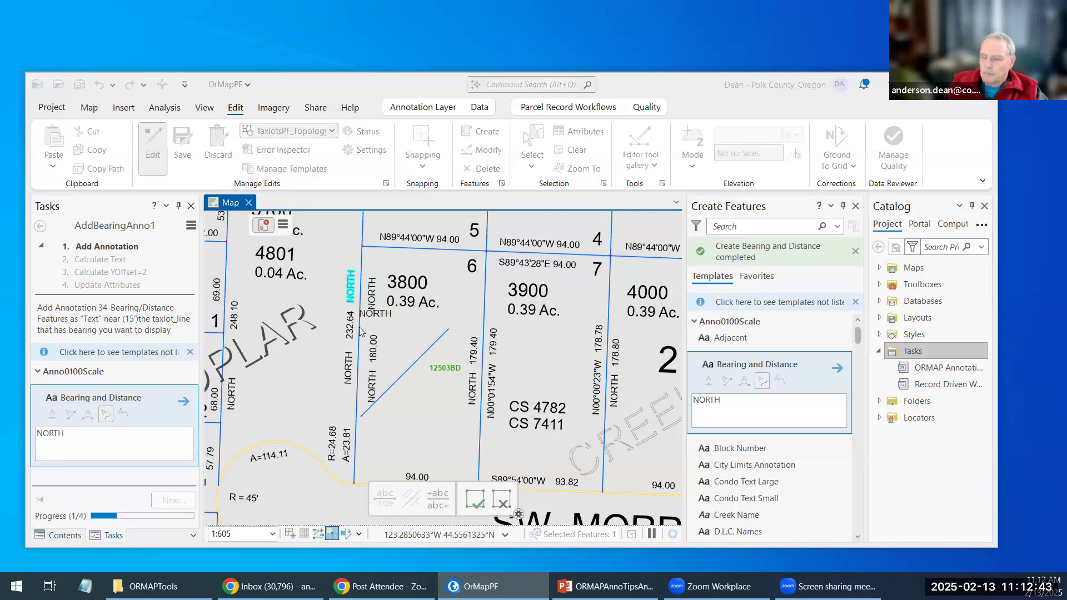
click(376, 435)
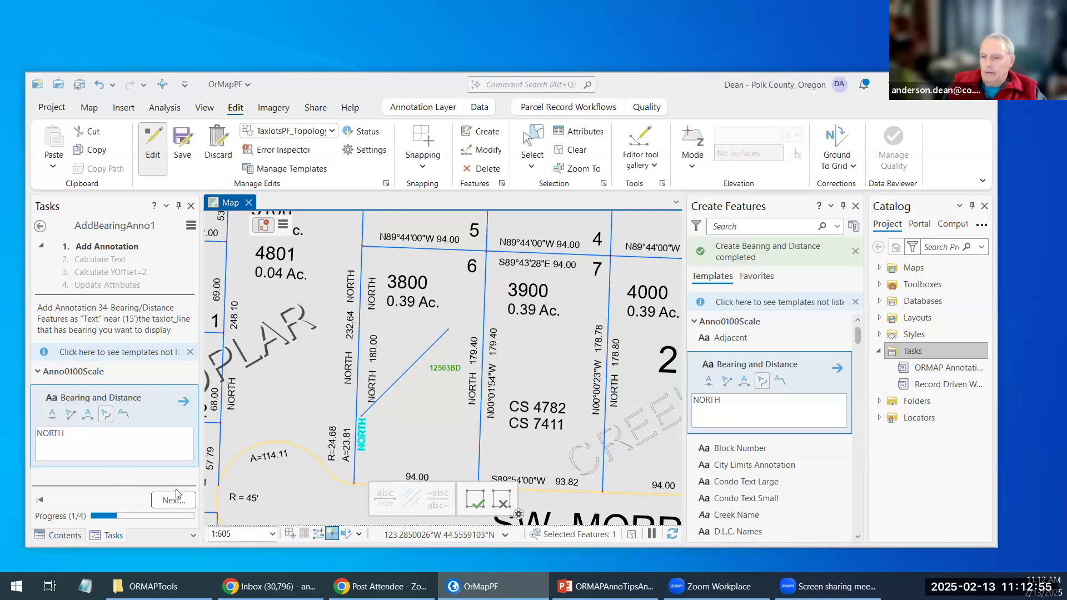
click(175, 495)
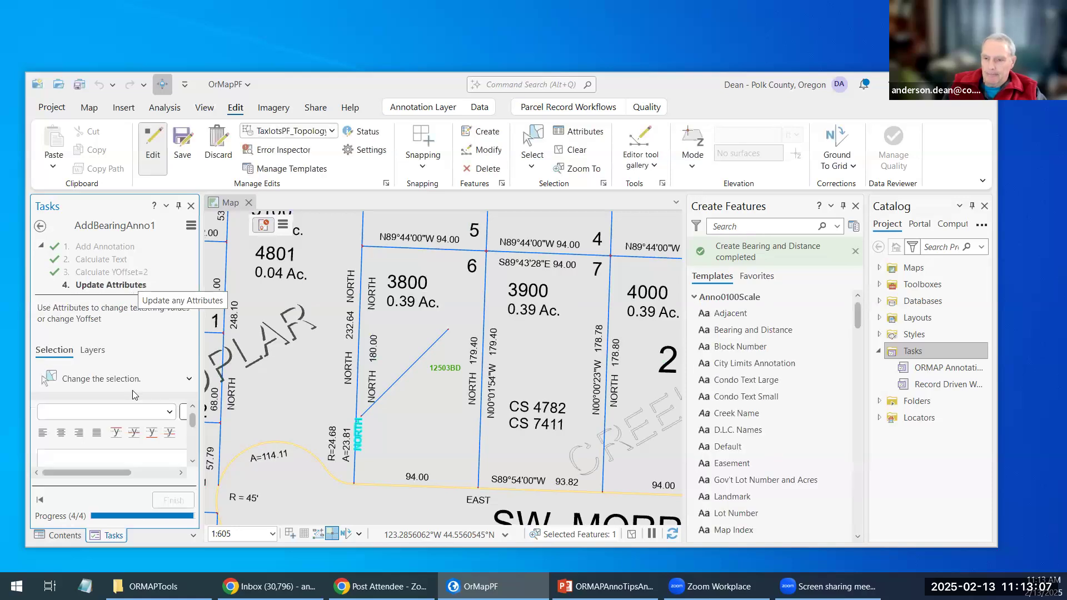
- Make the NORTH annotation's YOffset negative to shift it east of the line, apply the change, and finish the task
mouse_move(193, 419)
mouse_down()
mouse_move(194, 433)
mouse_move(193, 415)
mouse_up()
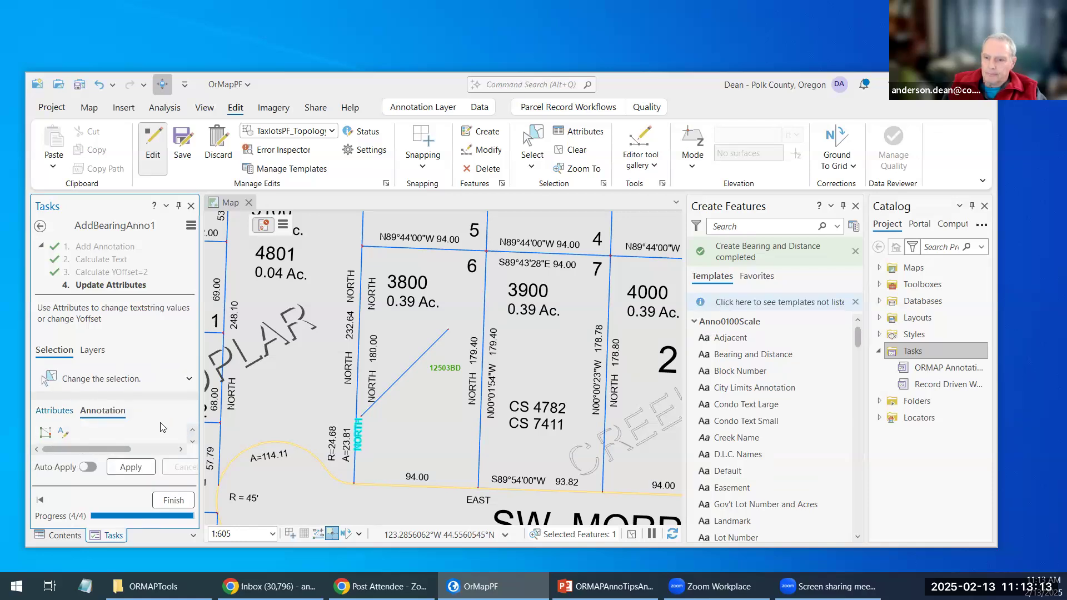
scroll(194, 448, down, 6)
scroll(194, 448, down, 1)
click(128, 434)
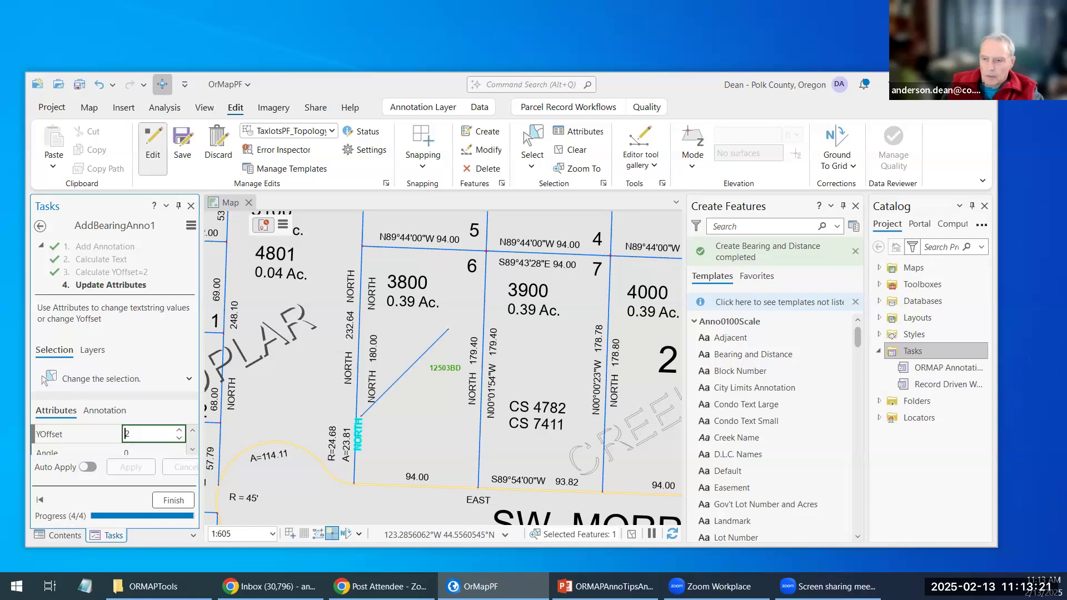
key(Tab)
click(145, 469)
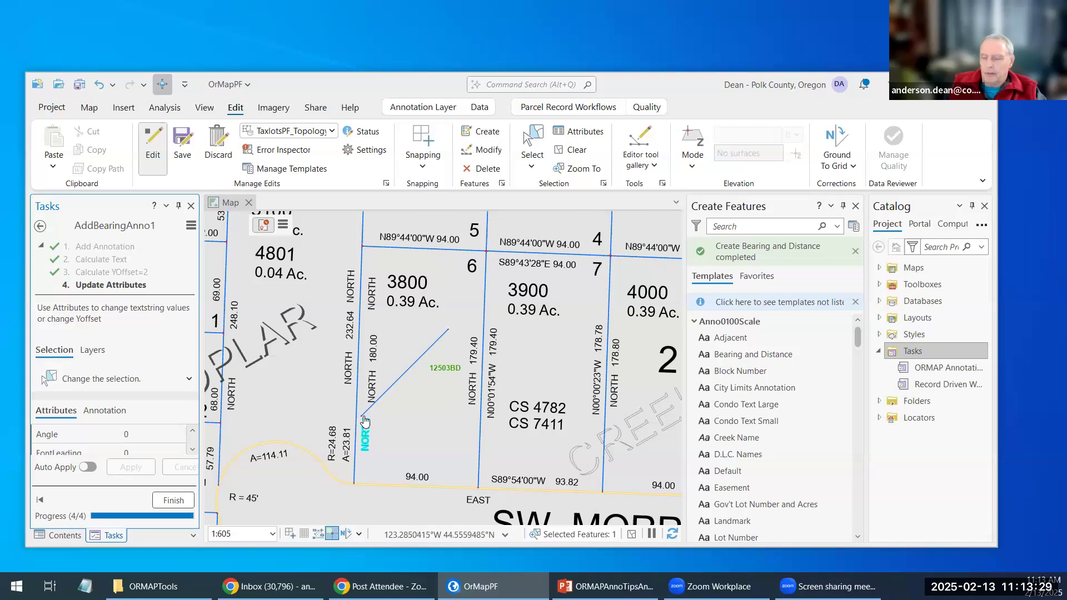
click(158, 501)
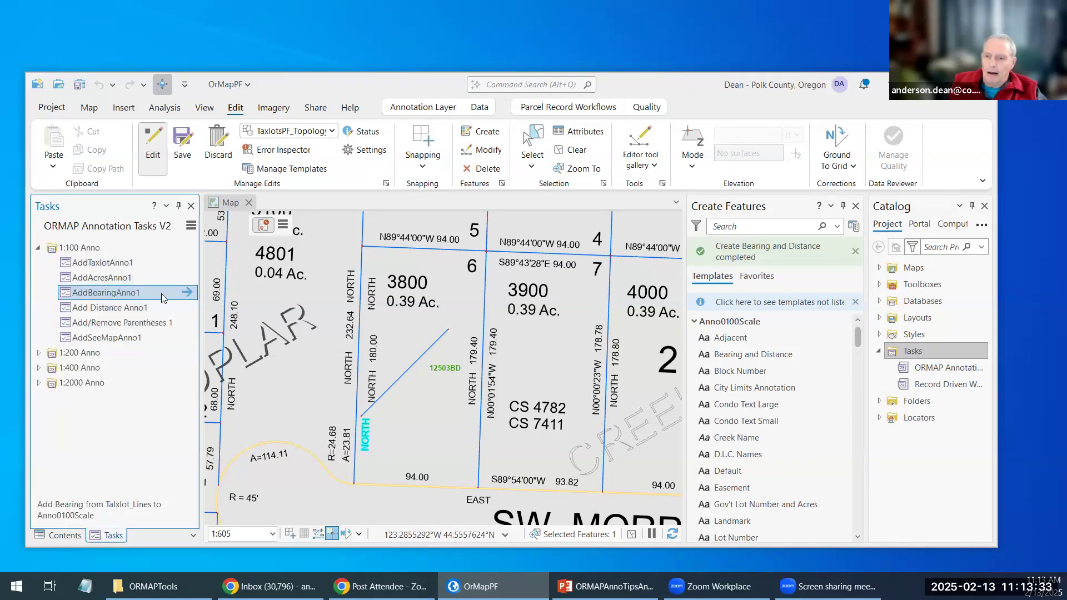
- Place a follow-feature "Text" annotation along lot 3800's diagonal line with AddBearingAnno1, and run the task's calculations to fill in its bearing and YOffset=2
click(186, 293)
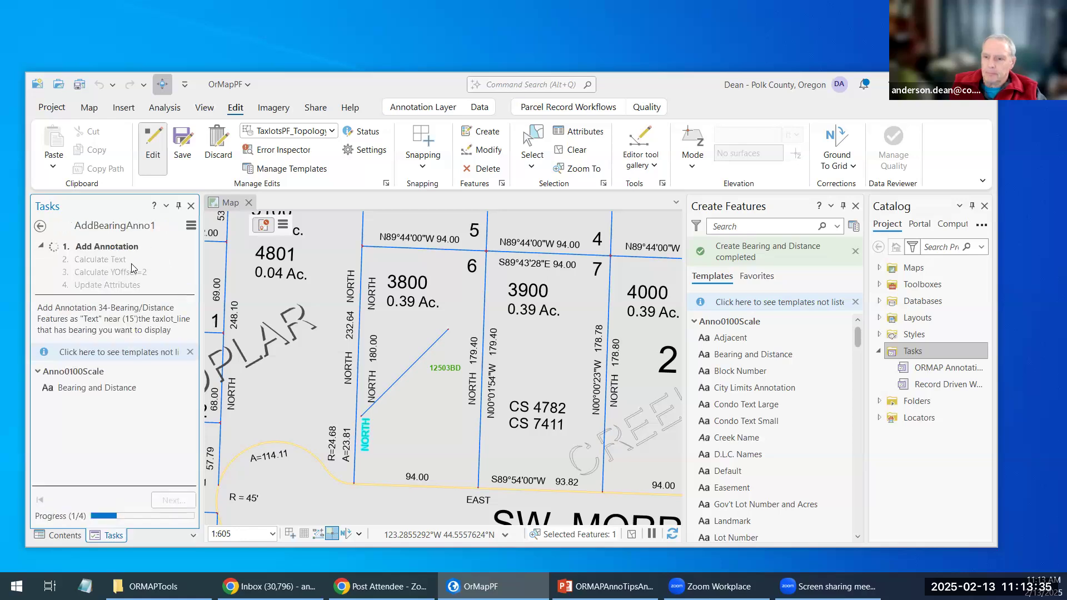
click(84, 390)
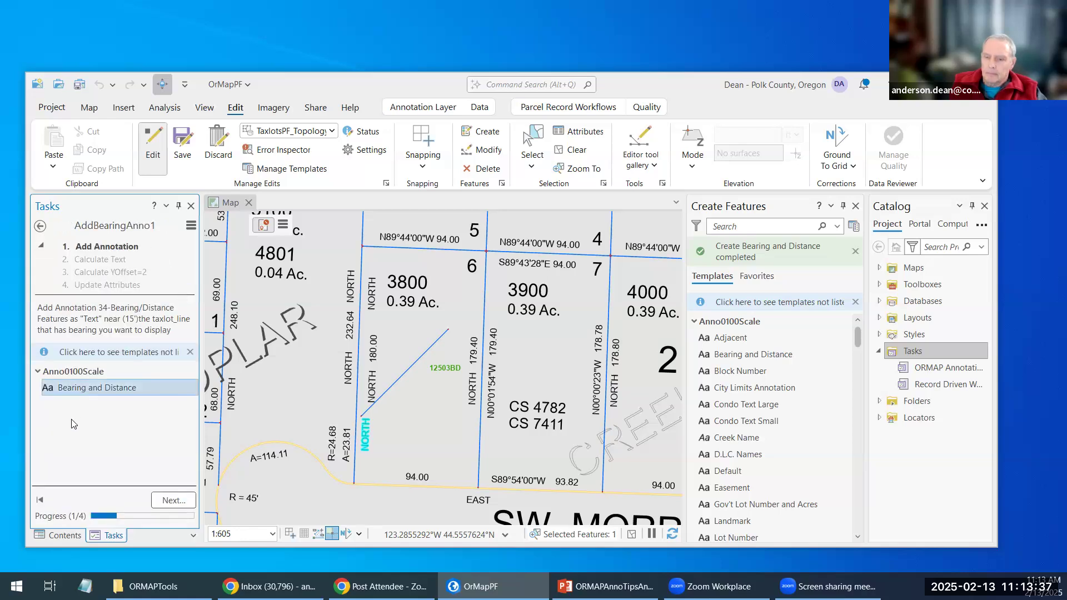
text(Text)
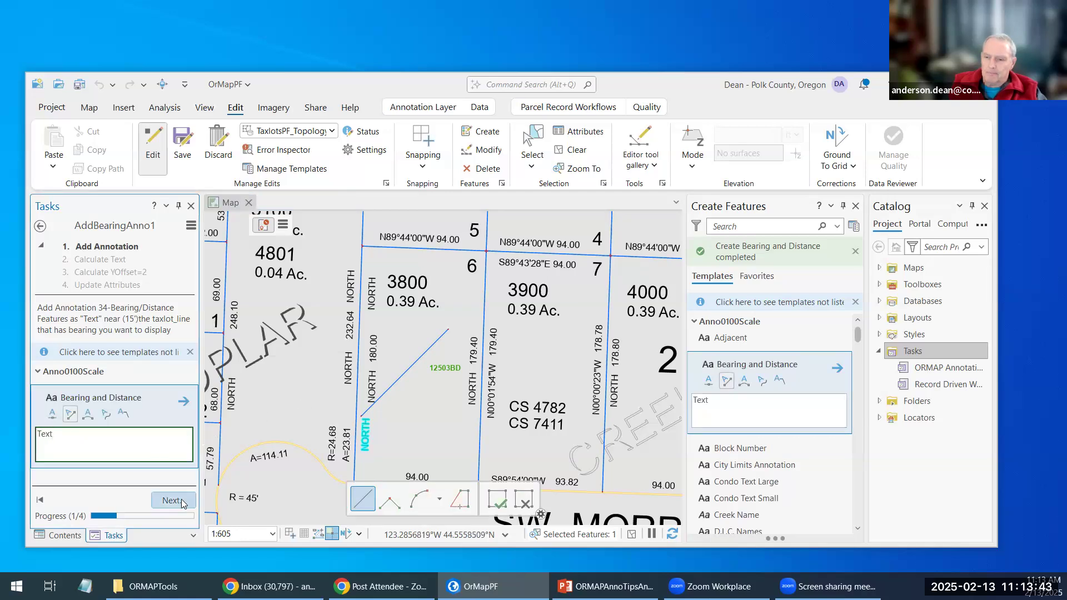
click(109, 418)
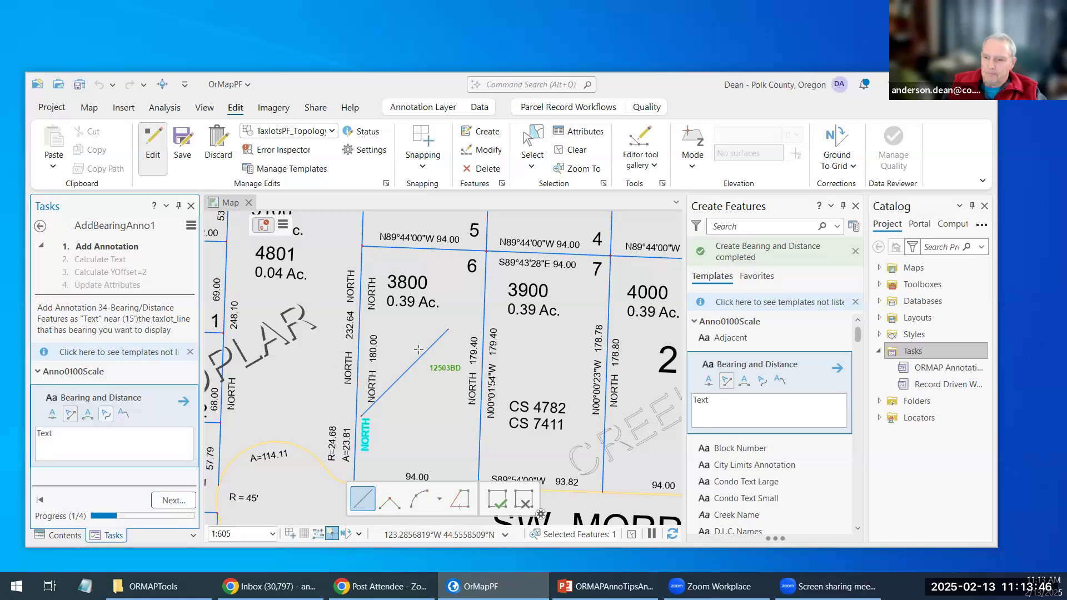
click(394, 382)
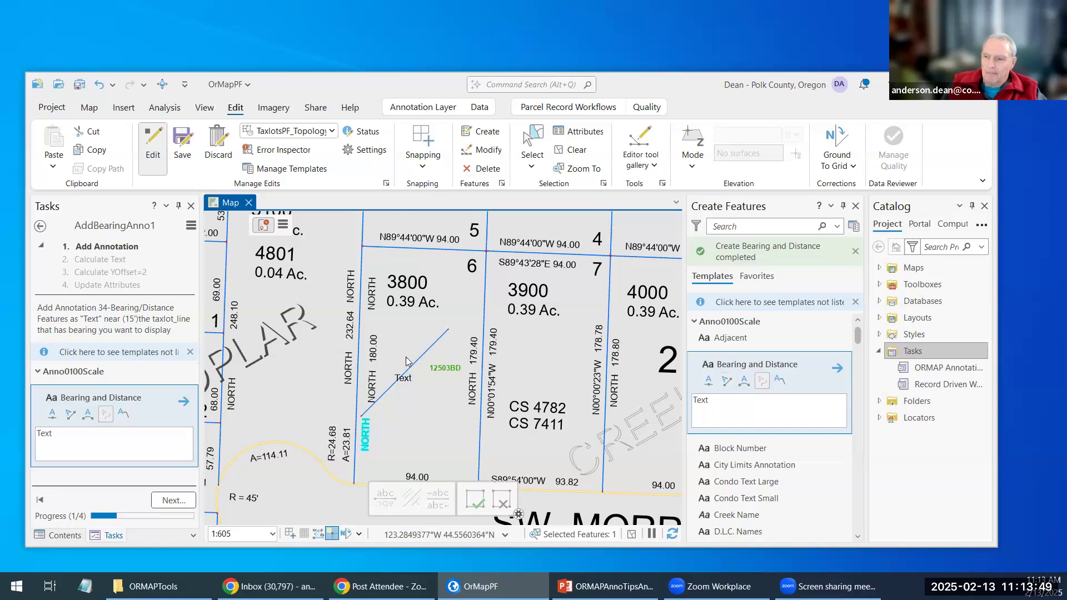
click(407, 360)
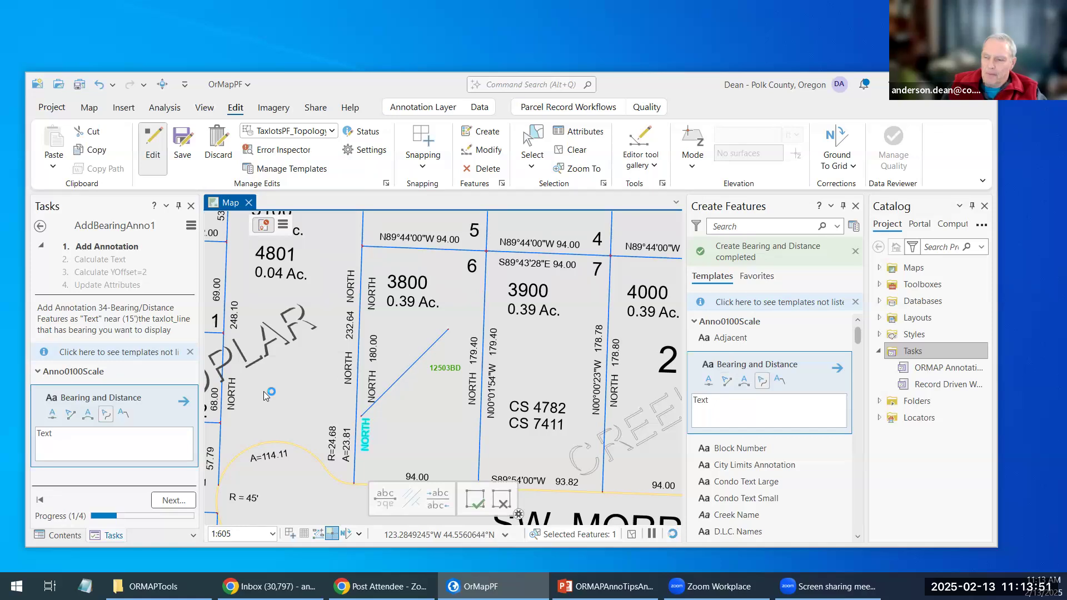
click(183, 501)
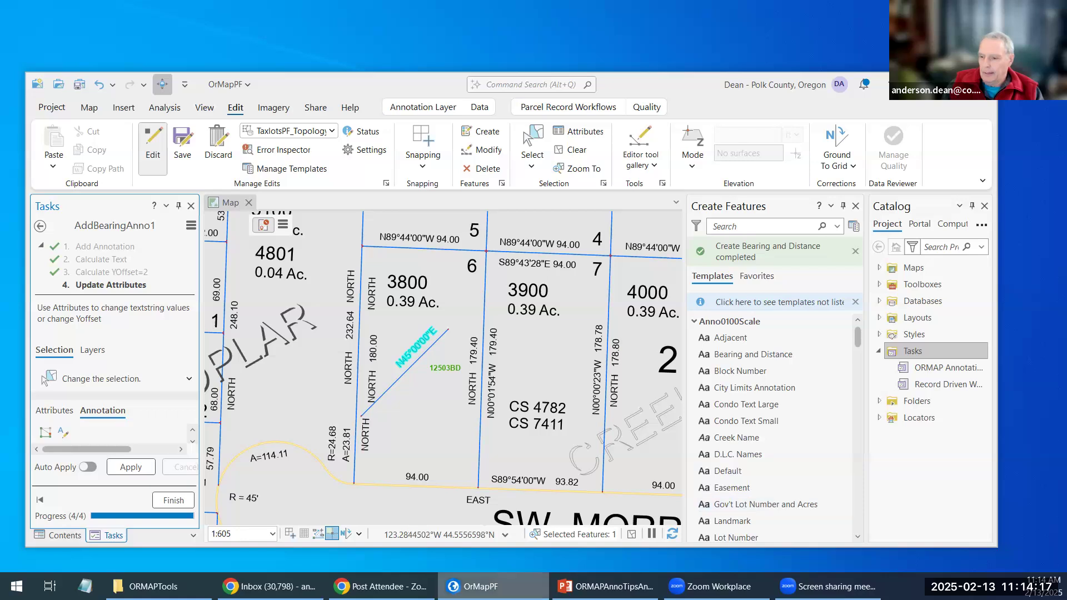
mouse_move(380, 586)
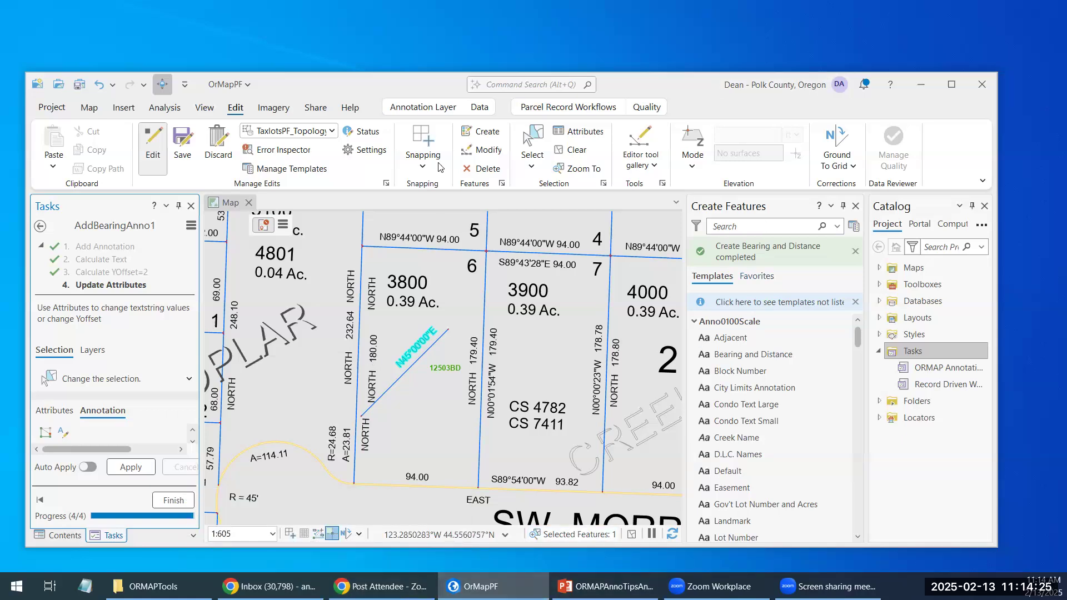
drag(386, 85, 384, 84)
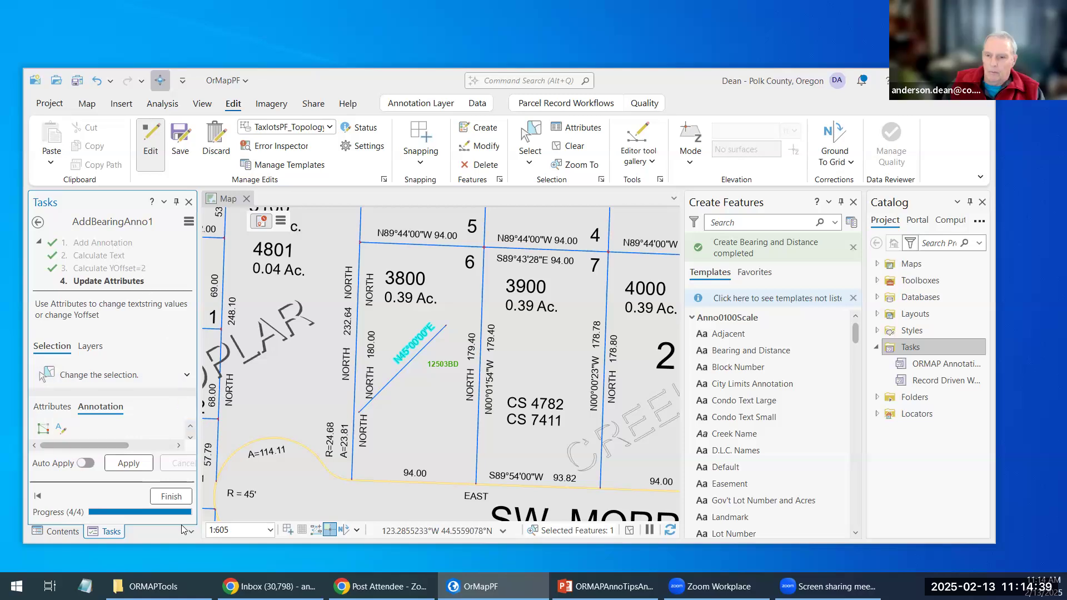
- Finish the bearing task, discard the unsaved annotation edits, and exit the restarted AddBearingAnno1 task
click(171, 496)
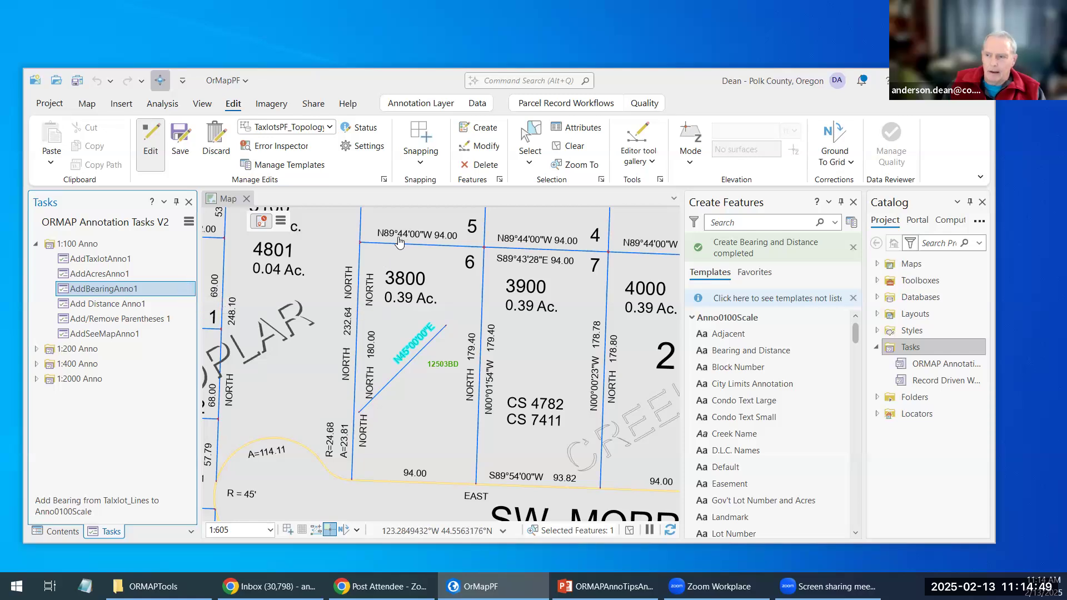
click(185, 290)
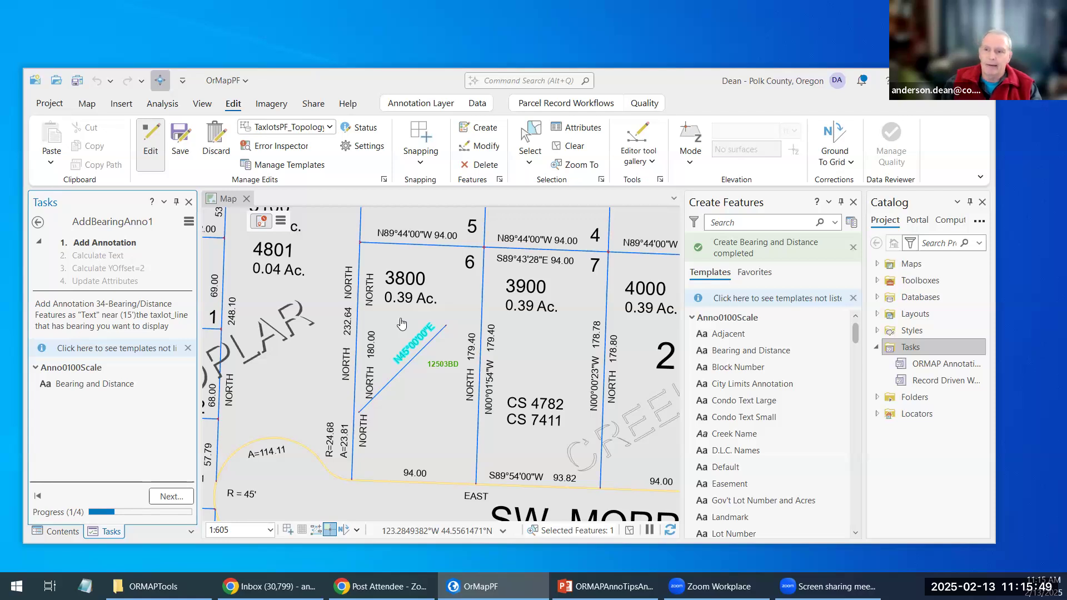
click(217, 139)
click(520, 334)
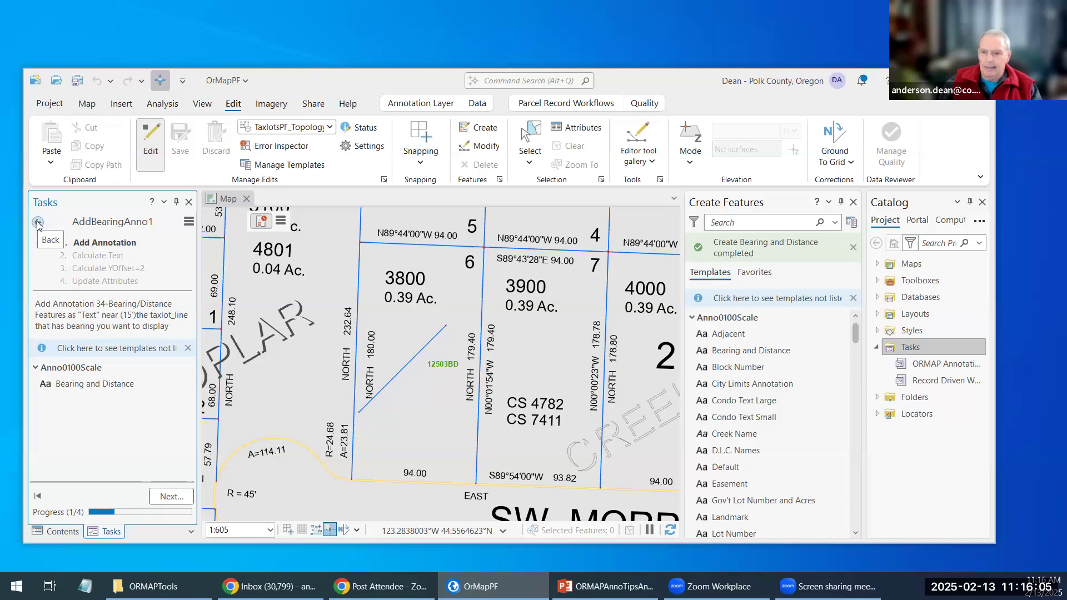
click(38, 222)
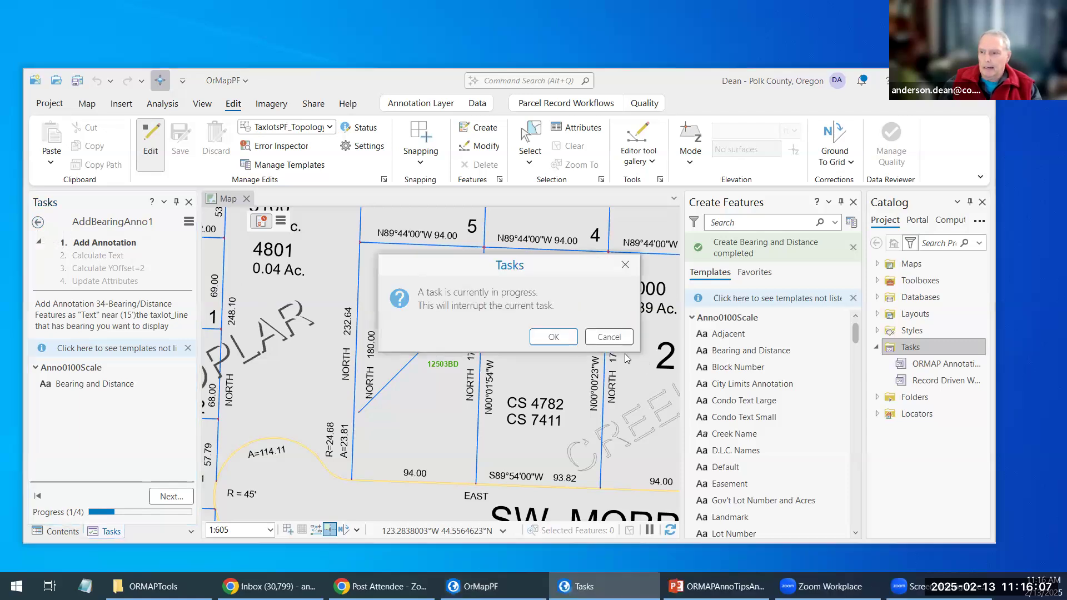
click(567, 335)
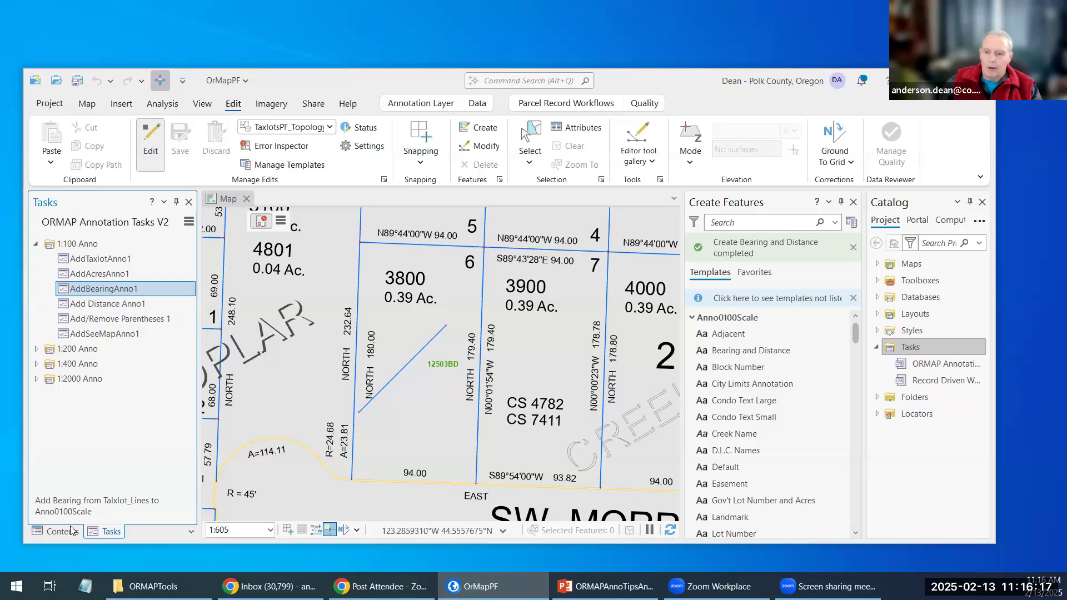
- Open AddBearingAnno1 in the Task Designer and review how its steps are set up
mouse_move(131, 289)
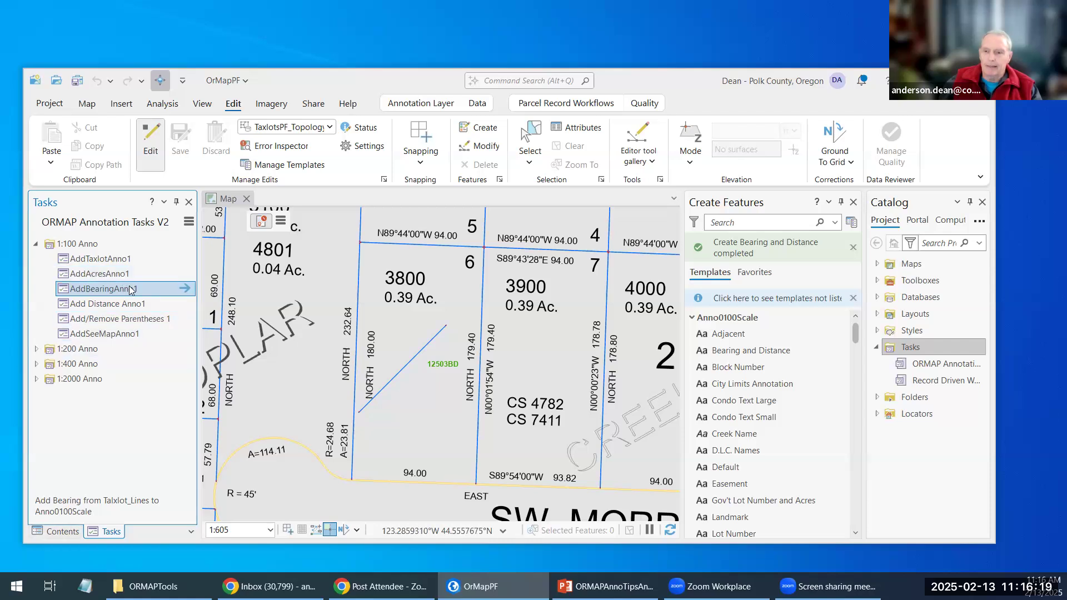
right_click(183, 290)
click(209, 284)
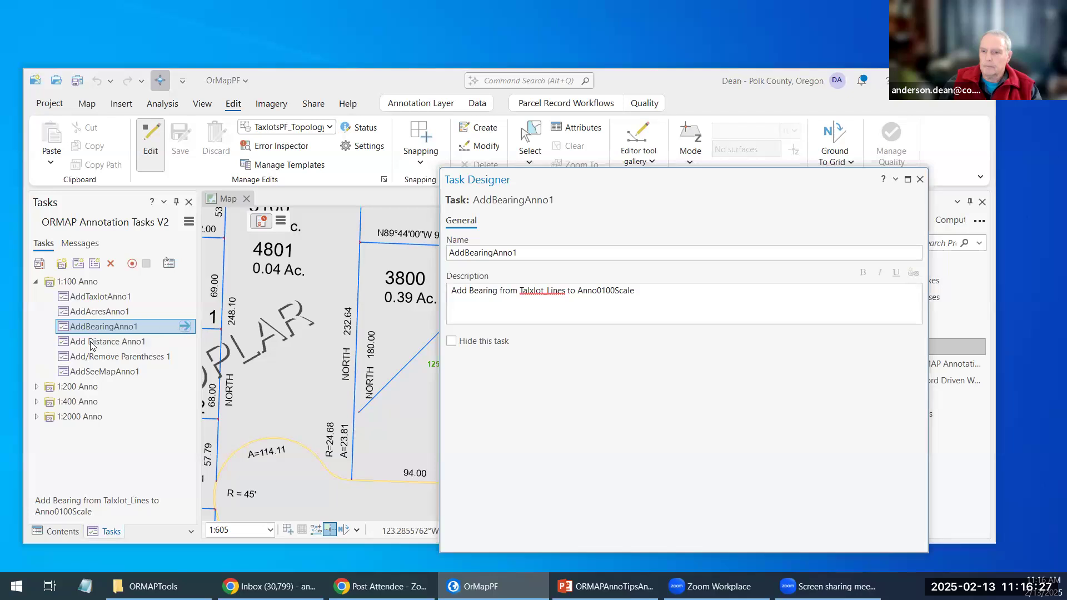
click(184, 327)
click(131, 307)
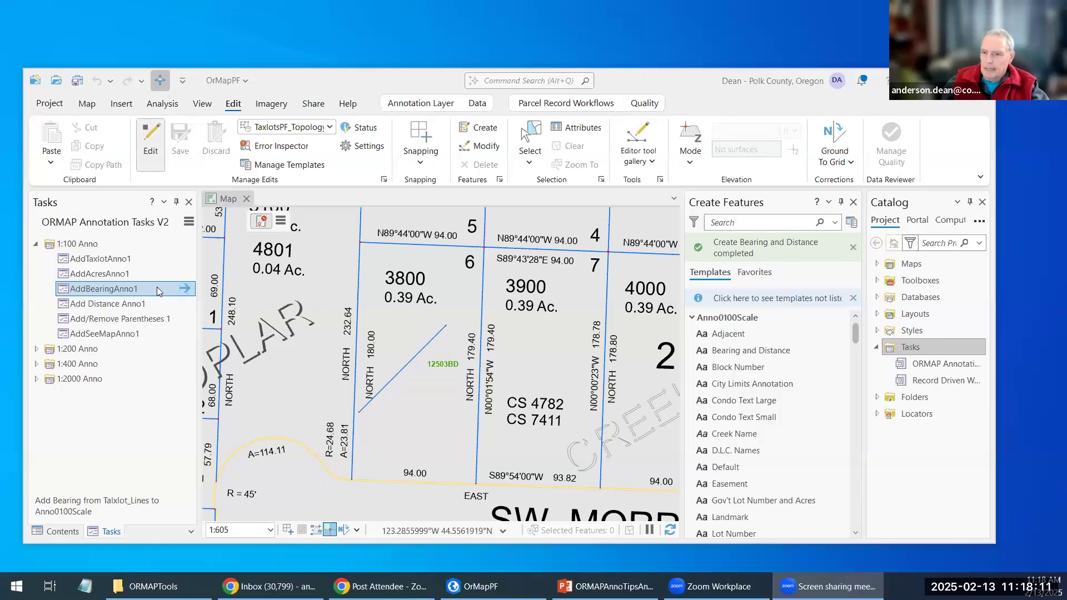
- Place a follow-feature NORTH annotation near the north end of lot 3800's west line with Add Distance Anno1, and complete the task with YOffset=2
click(185, 304)
click(118, 385)
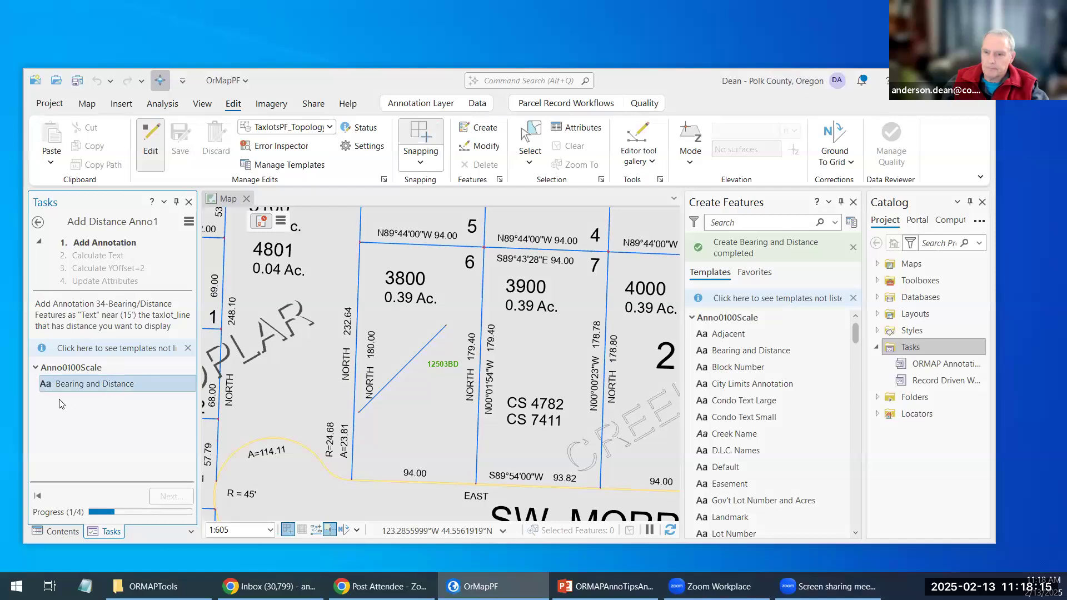
click(45, 433)
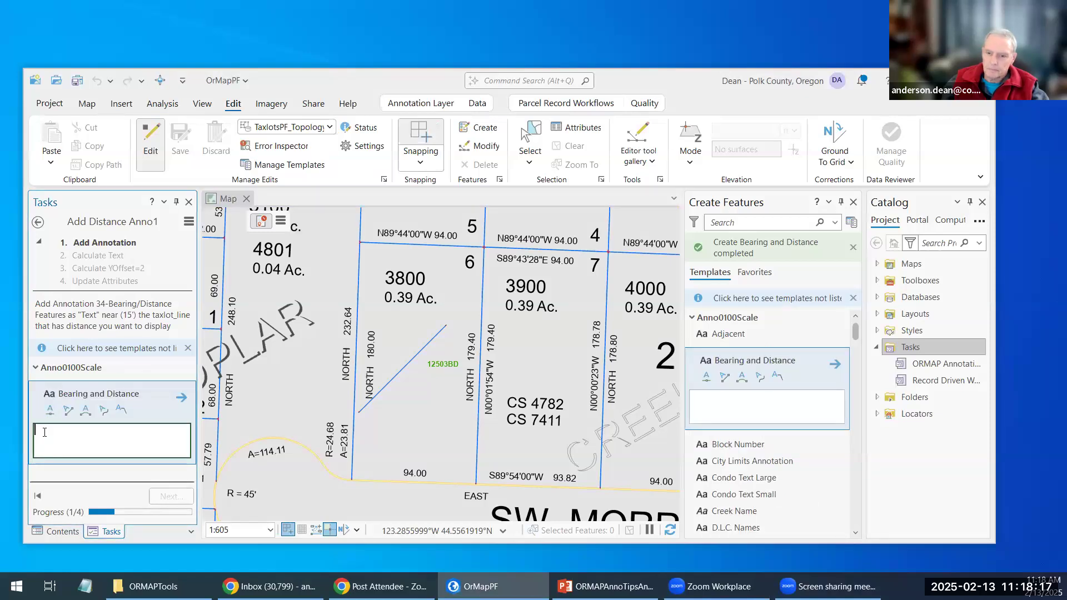
text(NORTH)
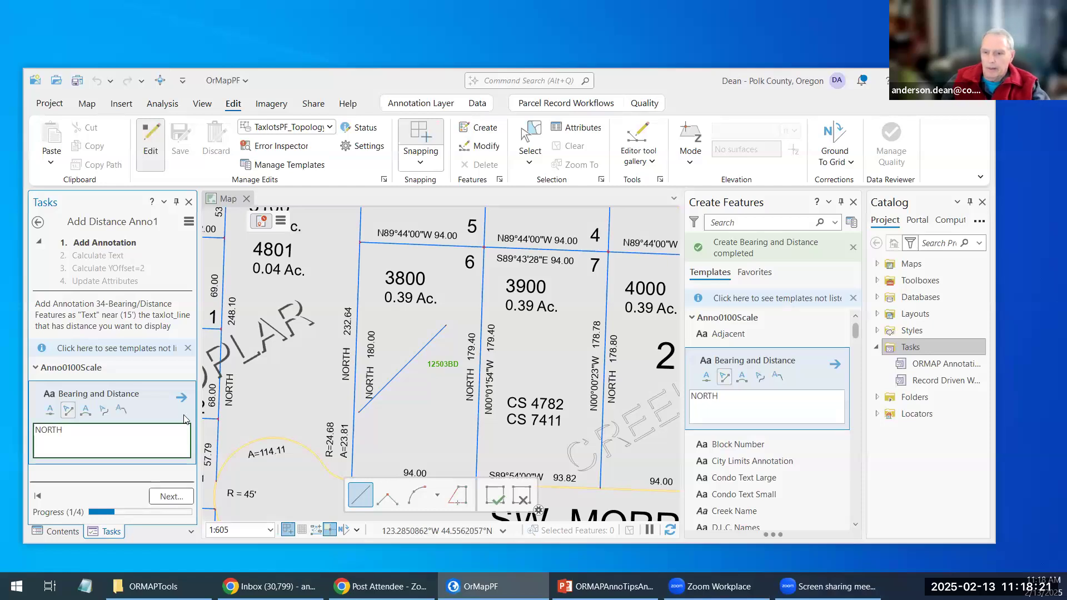
click(104, 410)
click(318, 273)
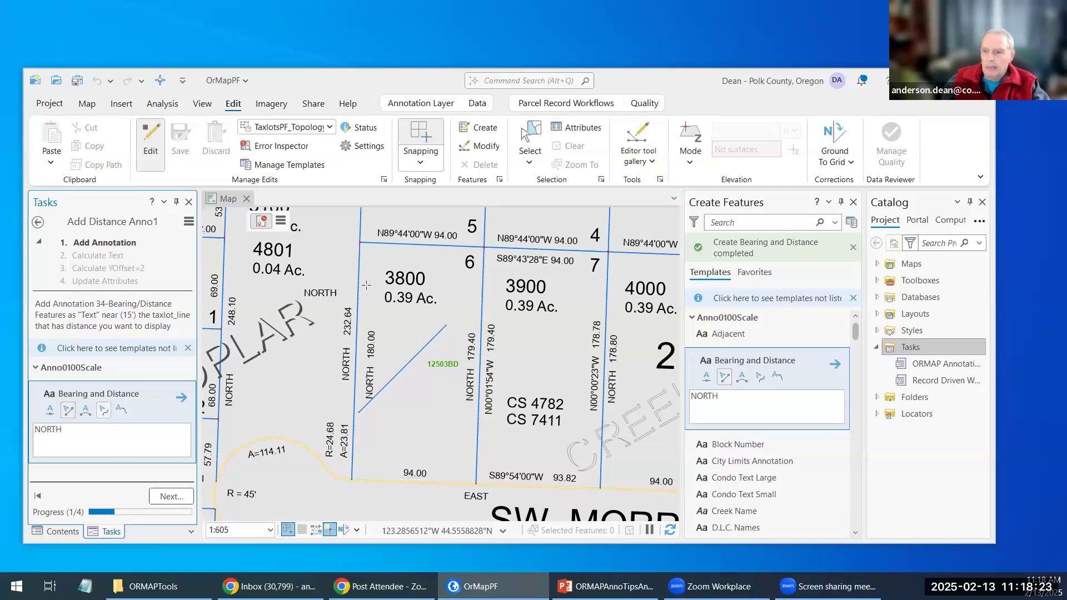
click(361, 286)
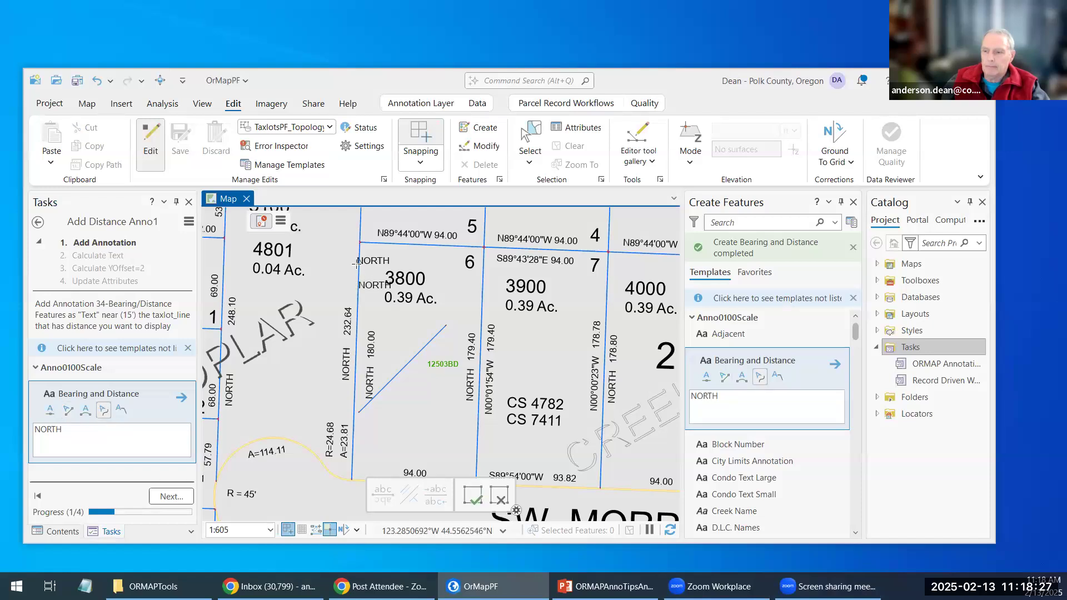
click(357, 273)
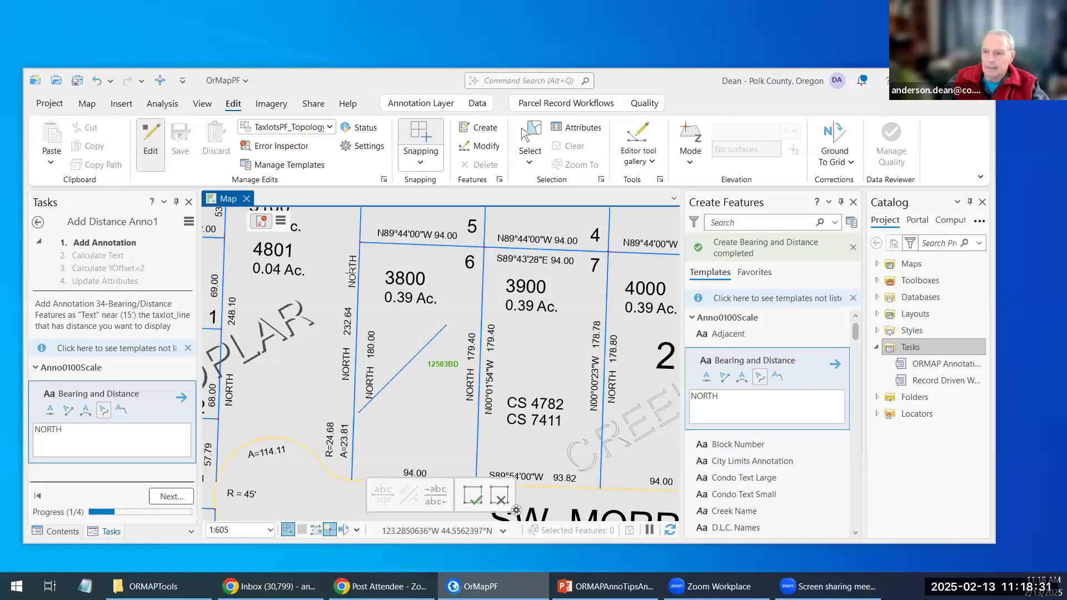
click(345, 276)
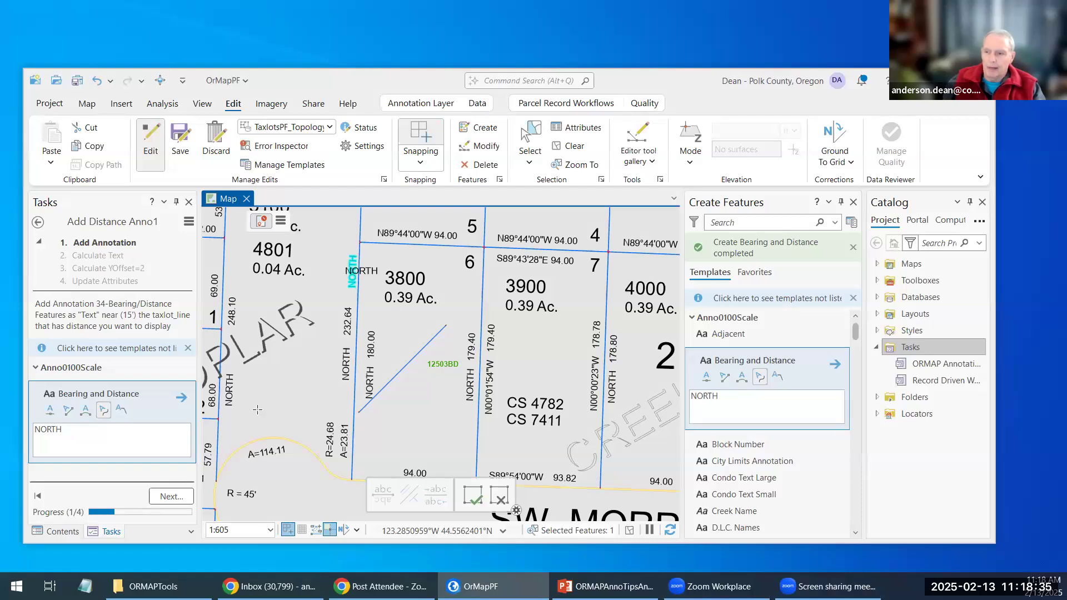
click(169, 497)
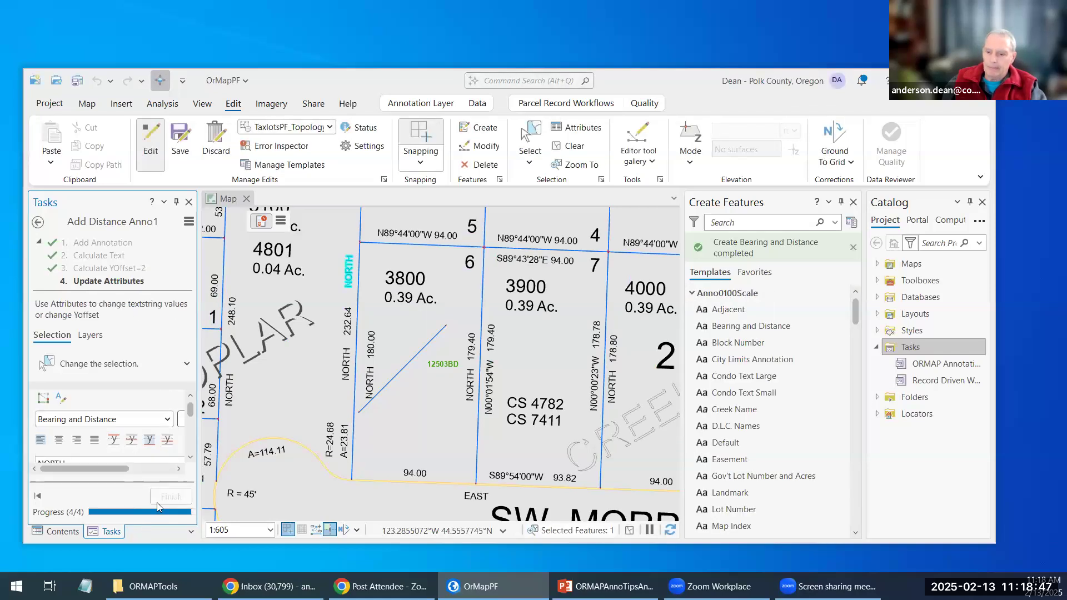
click(168, 497)
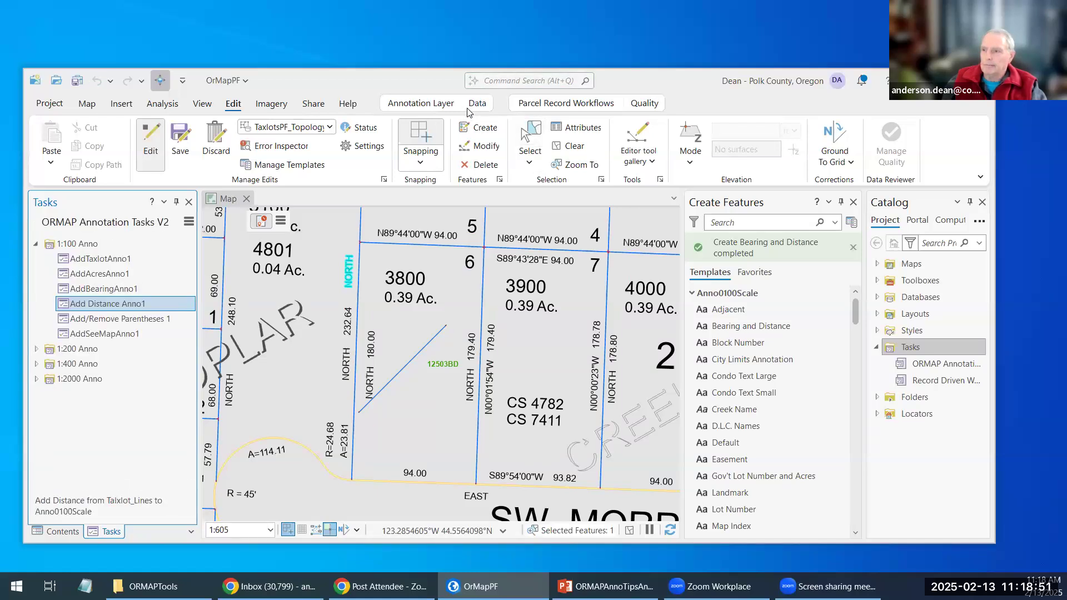
- Move the NORTH annotation west, away from lot 3800's west line, and close the feature modification and creation tools
click(481, 146)
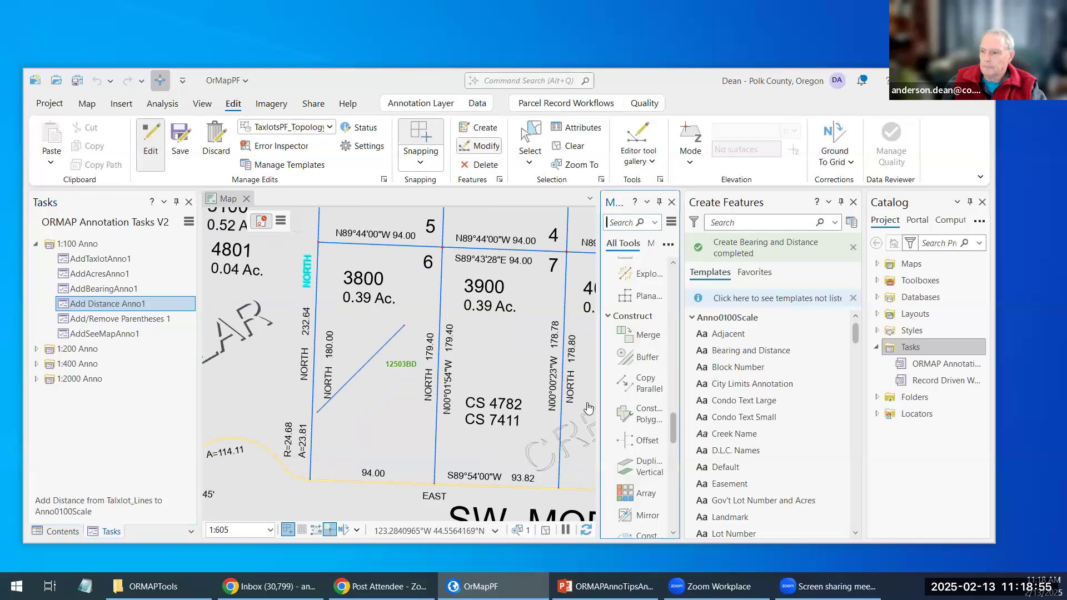
drag(554, 378, 552, 379)
scroll(617, 436, down, 4)
scroll(598, 408, up, 6)
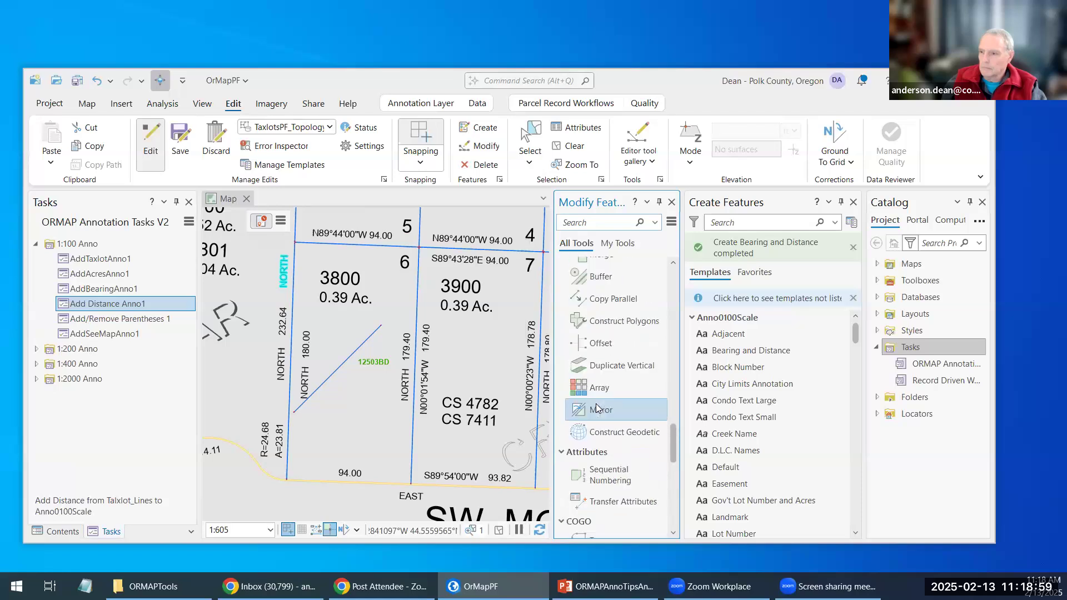
scroll(598, 408, up, 4)
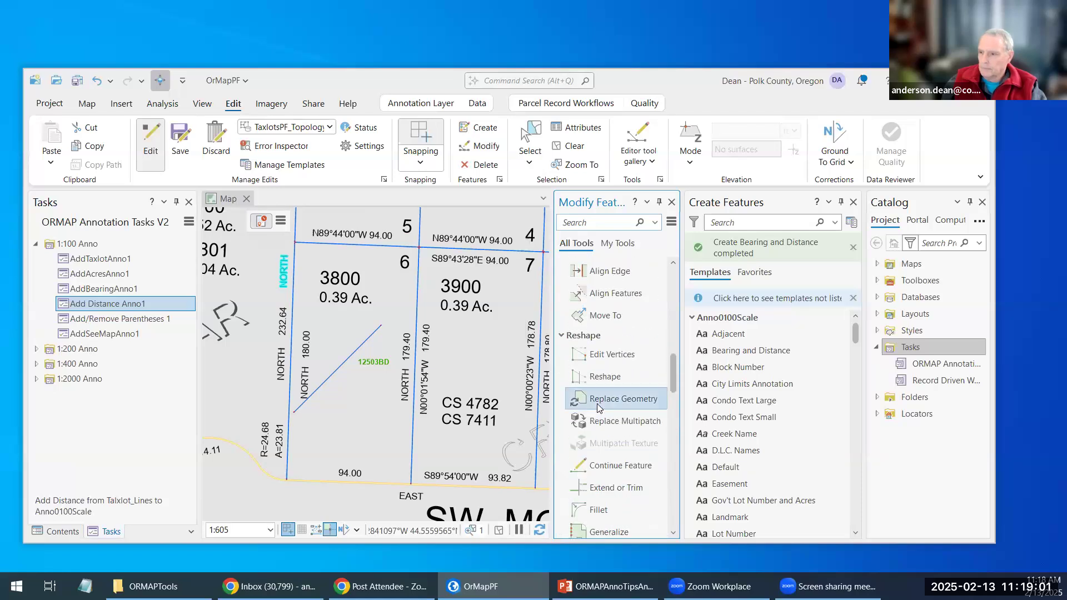
scroll(591, 349, up, 3)
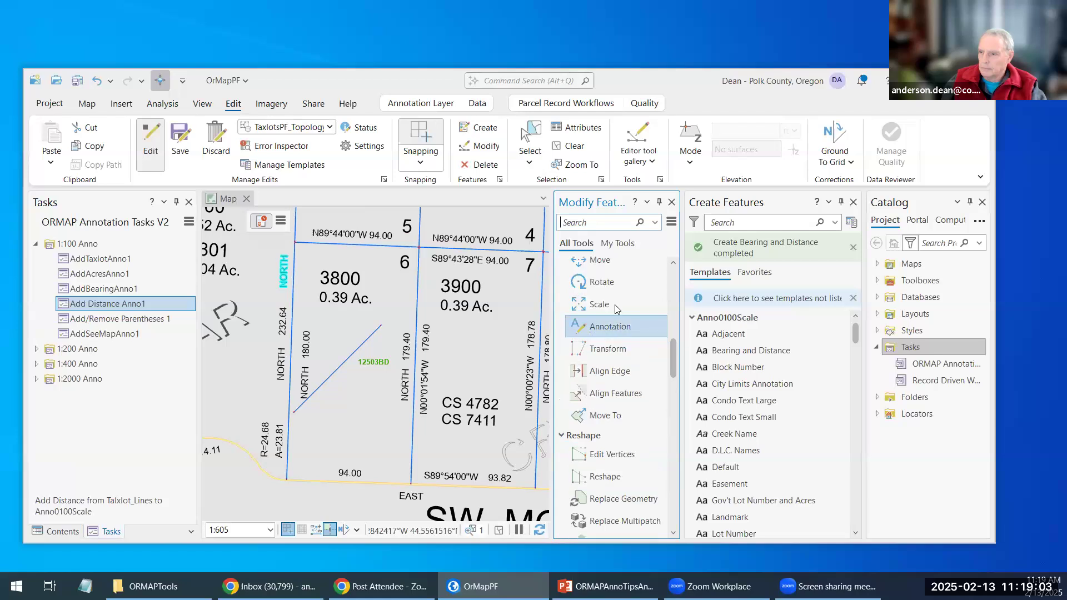
scroll(609, 266, up, 1)
click(284, 272)
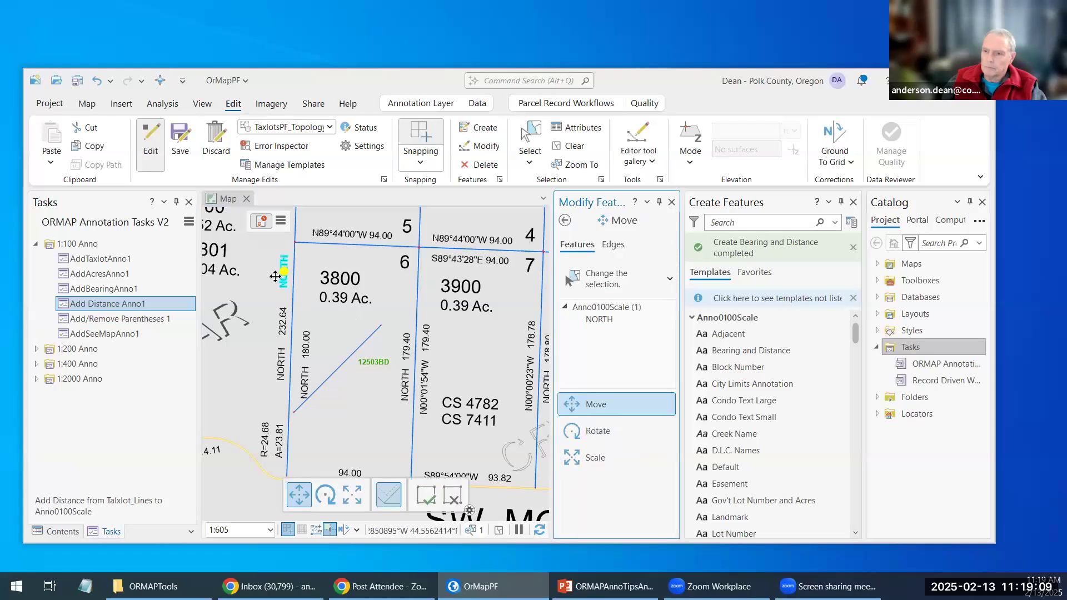
drag(275, 276, 266, 278)
key(F2)
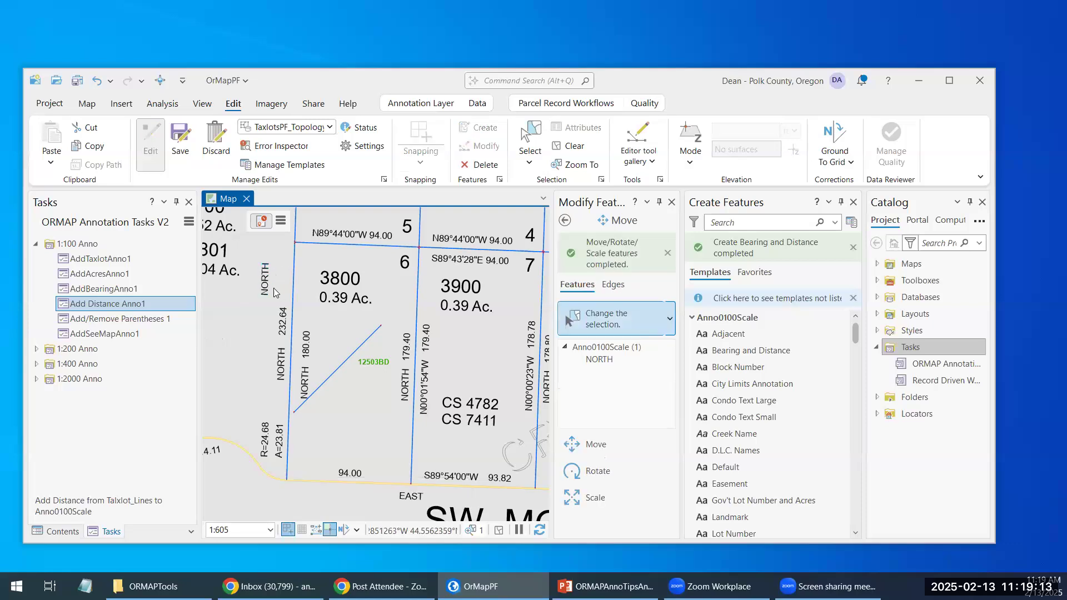
click(267, 286)
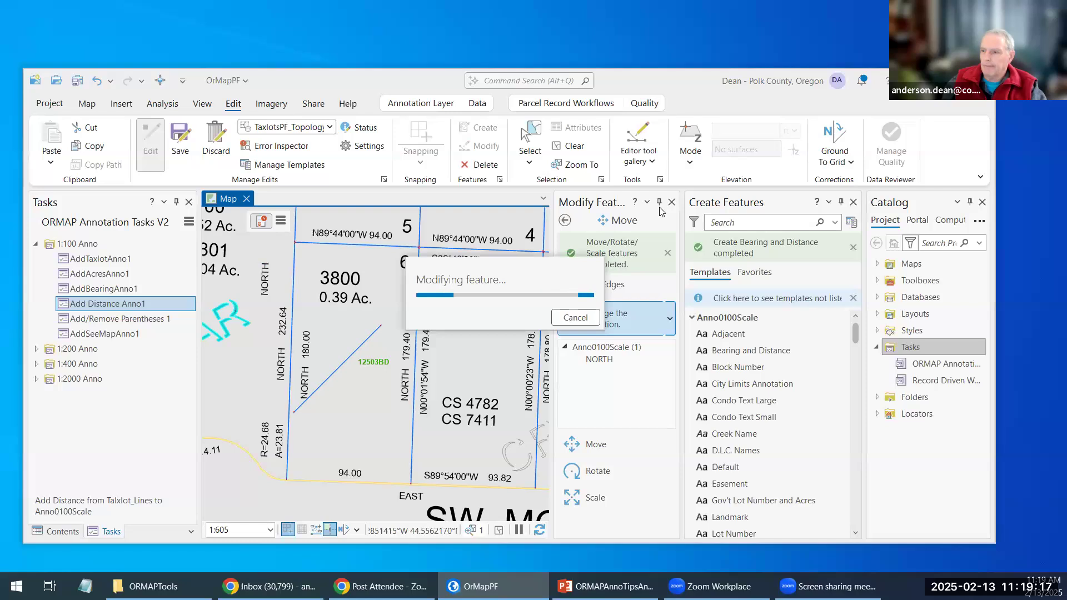
click(855, 203)
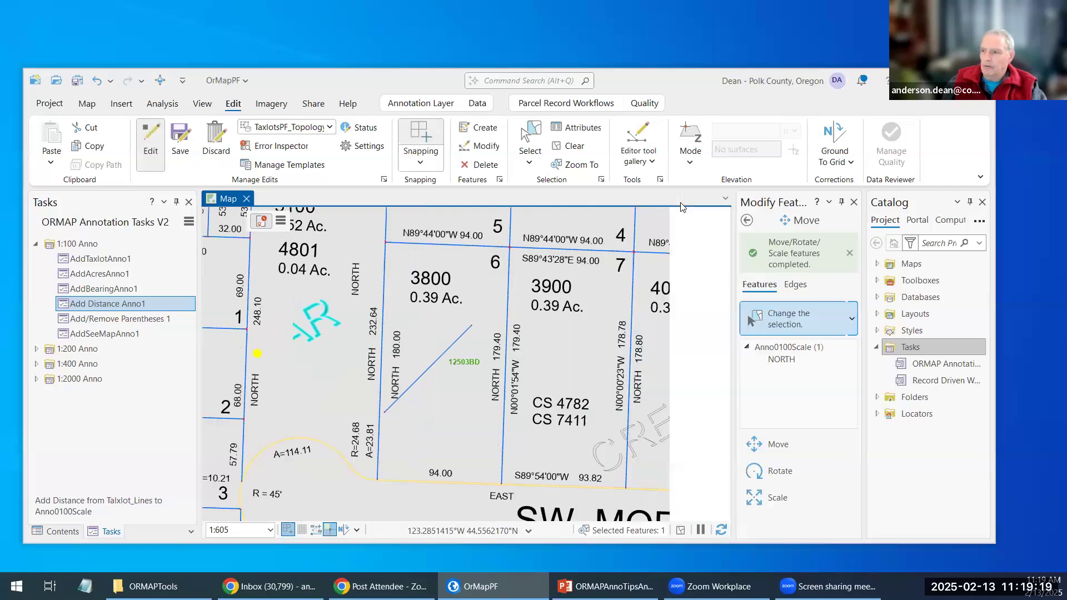
click(854, 203)
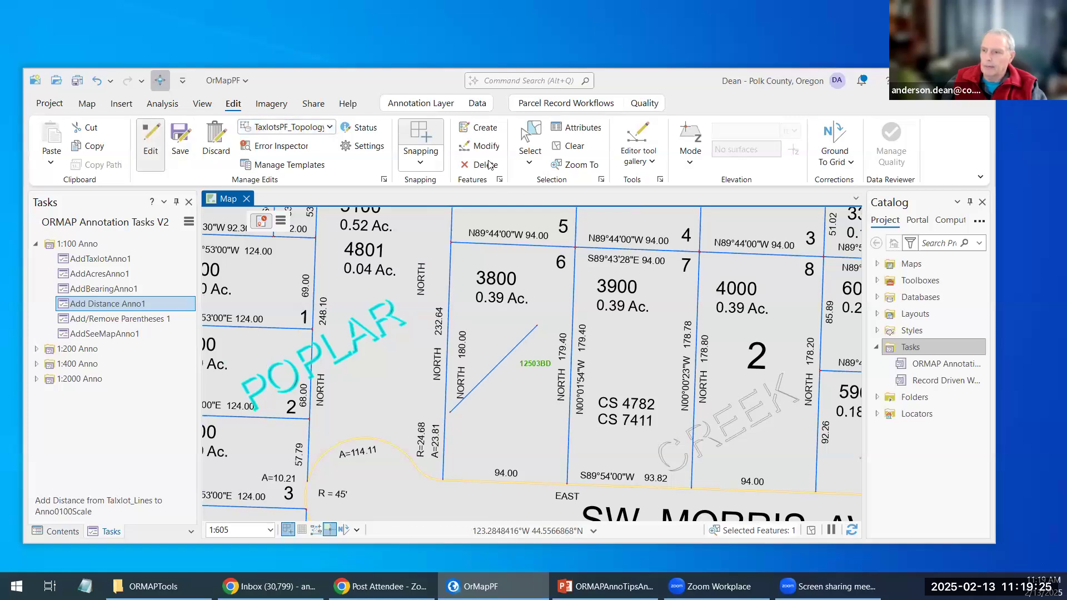
- Select the moved NORTH annotation, set its YOffset to 0 in its attributes, and apply the change
click(528, 136)
click(421, 275)
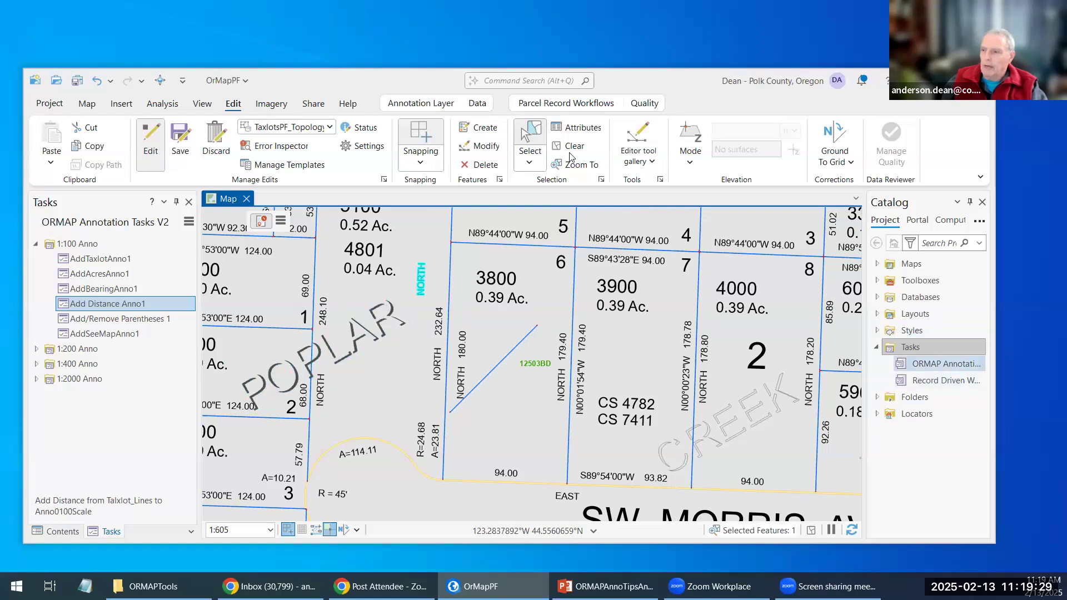
click(586, 129)
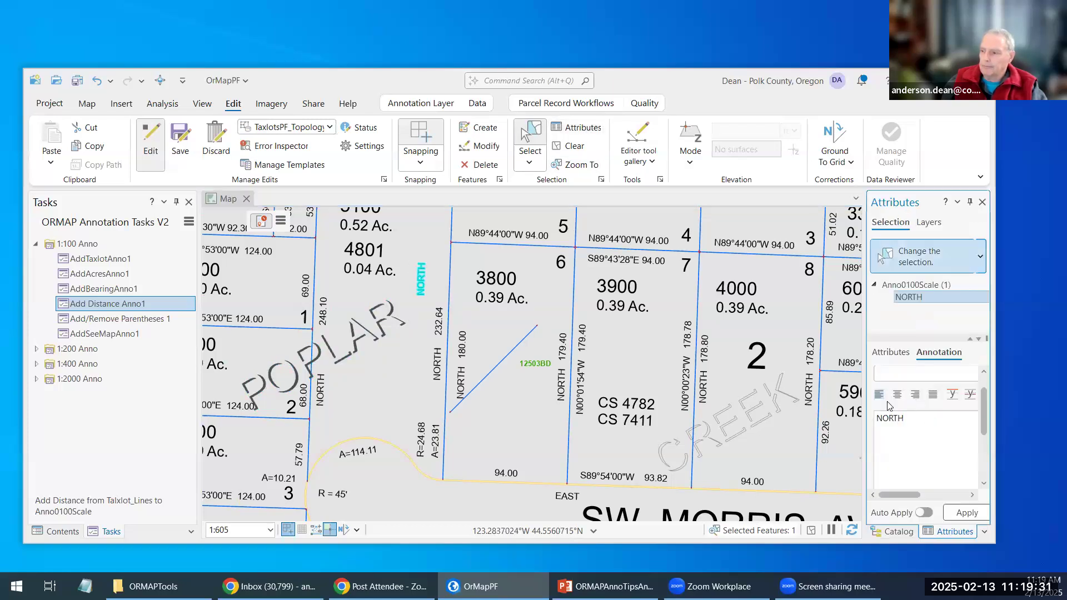
click(893, 352)
click(948, 445)
click(948, 440)
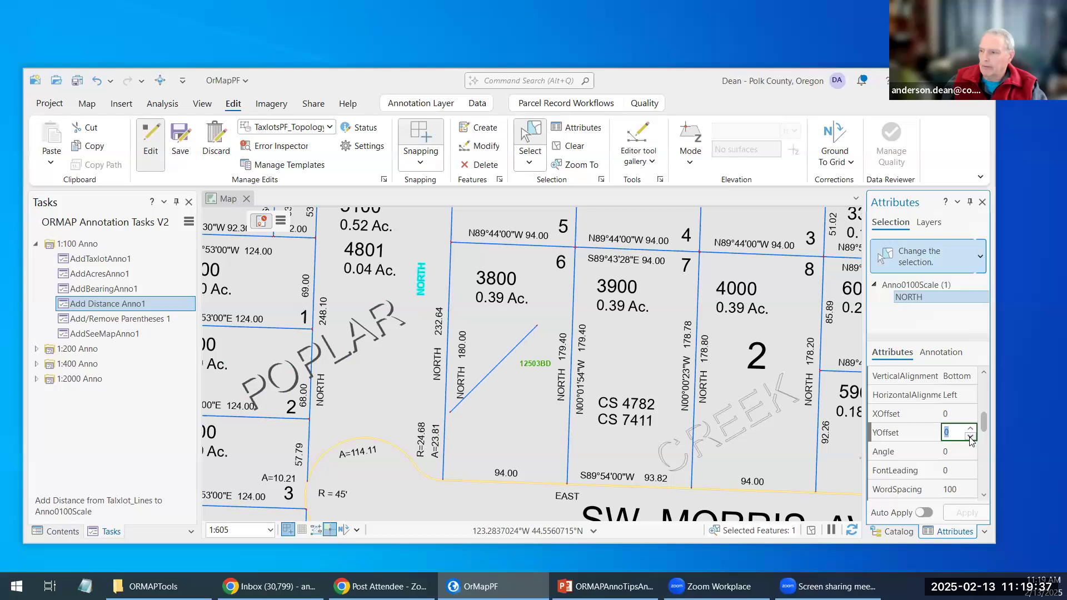
click(952, 451)
click(961, 516)
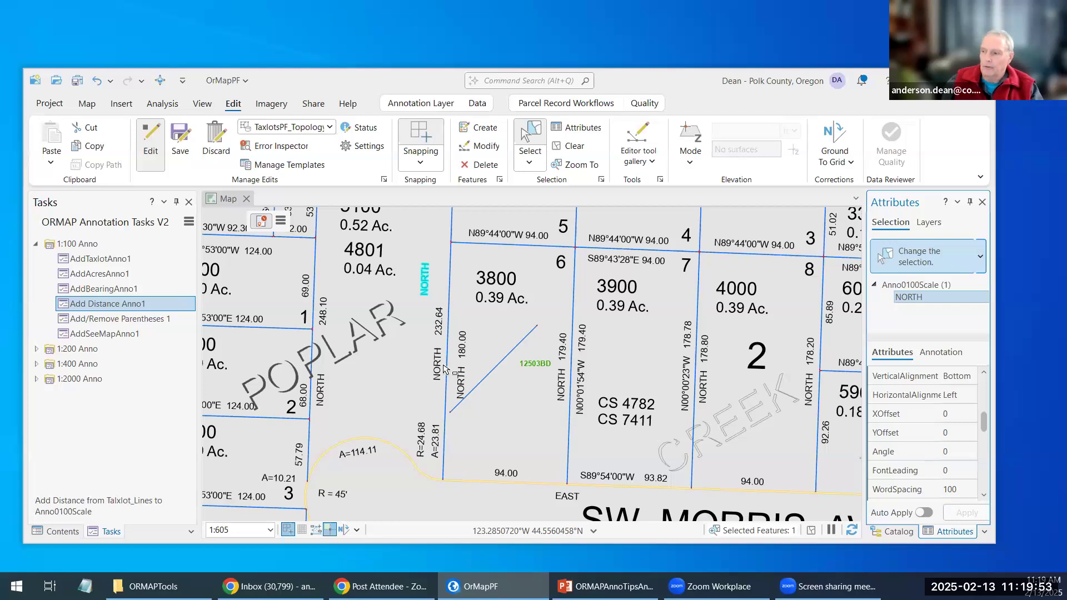
- Set the NORTH annotation's XOffset to -20 and apply the change
click(967, 415)
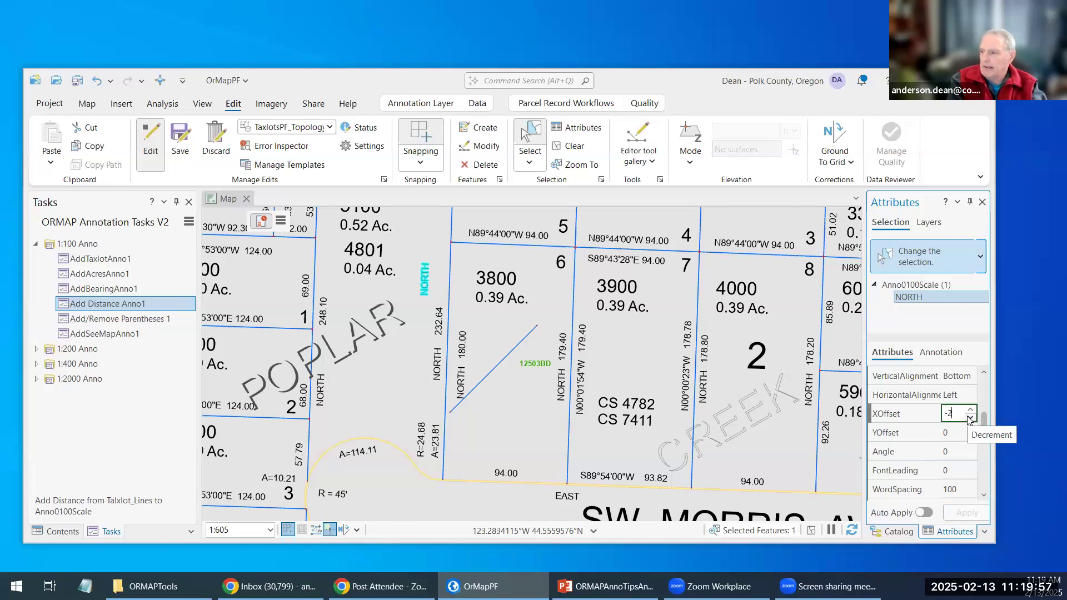
key(Tab)
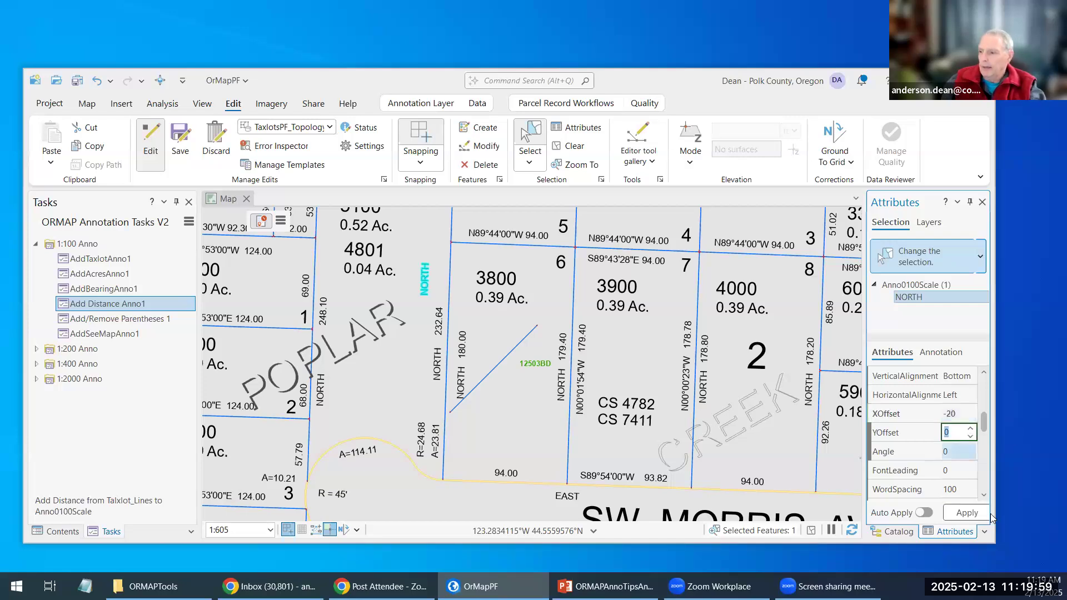
click(967, 512)
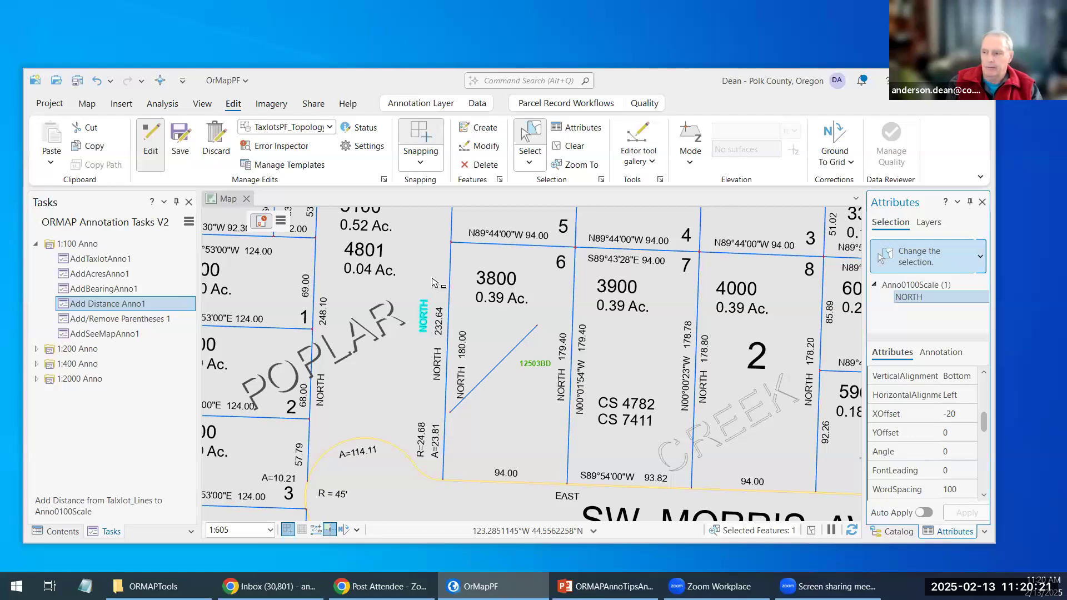
- Set the NORTH annotation's XOffset to -11 and apply the change
click(974, 416)
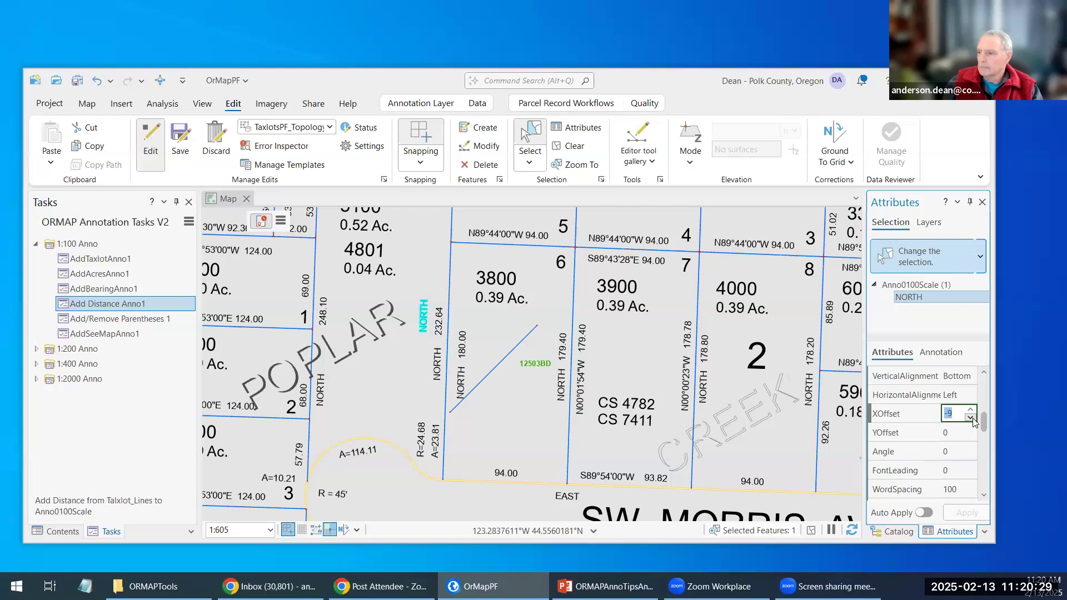
click(966, 452)
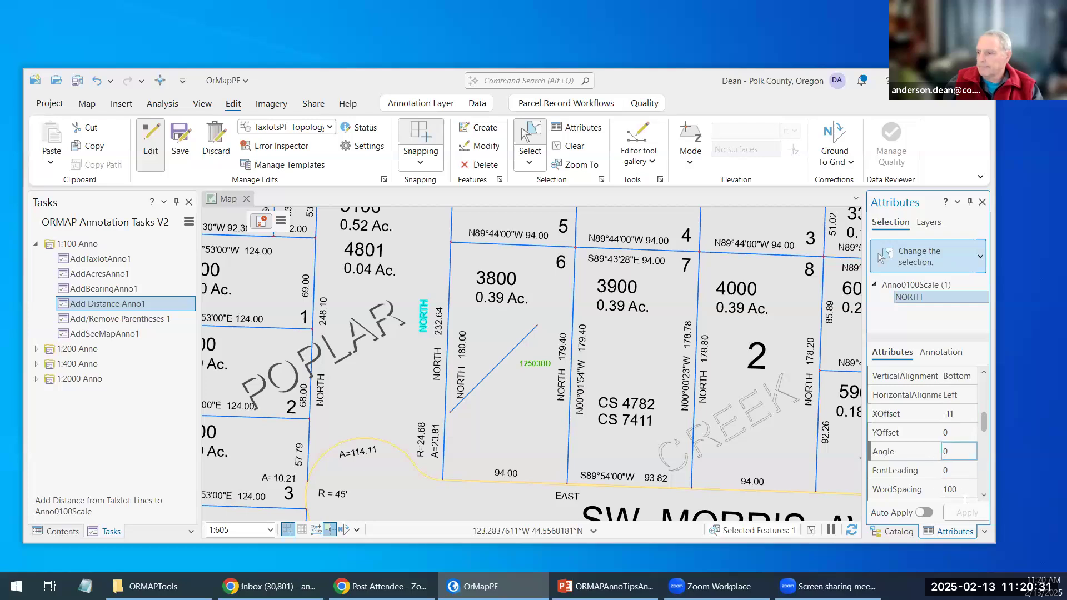
click(966, 514)
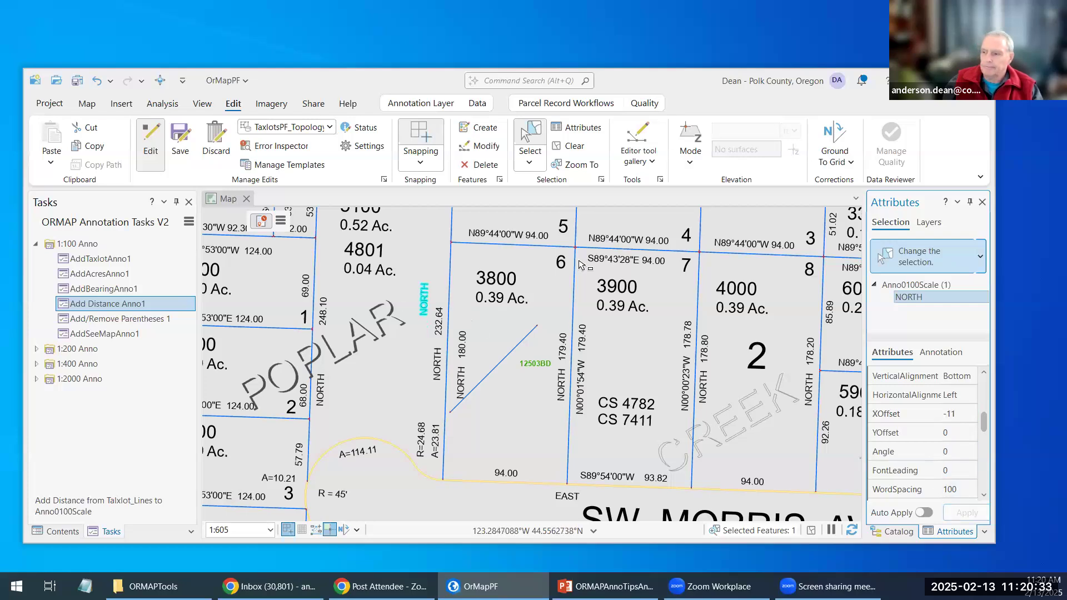